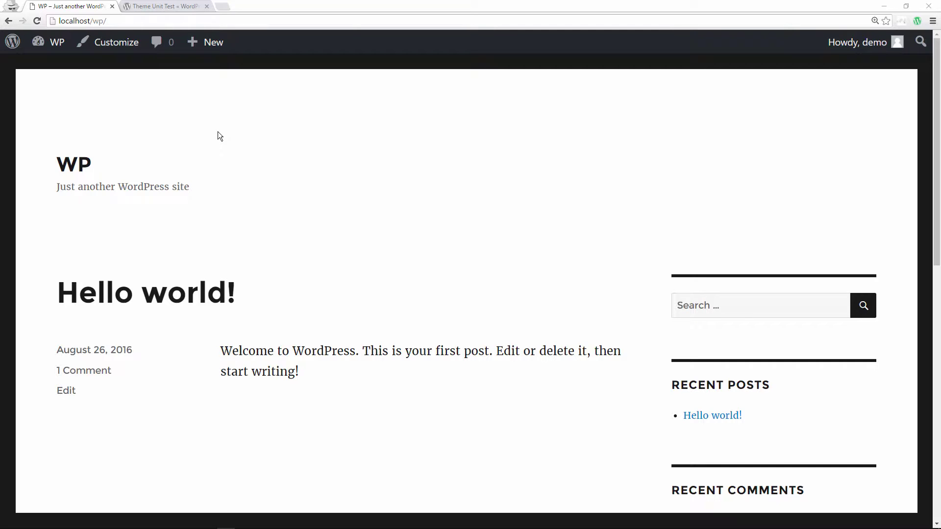
Step: Trash the Sample Page, then permanently delete it from the pages Trash
mouse_move(38, 42)
left_click(51, 66)
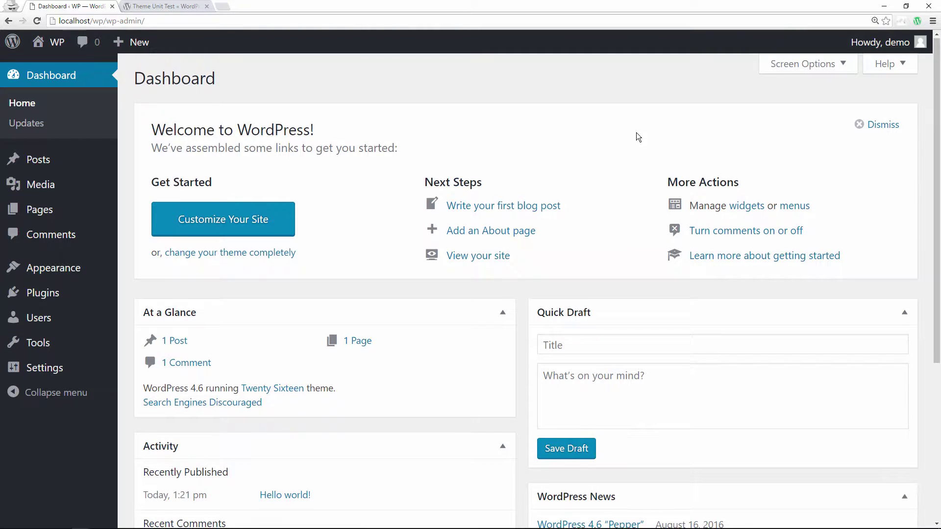
scroll(637, 132, "down", 5)
scroll(637, 134, "up", 5)
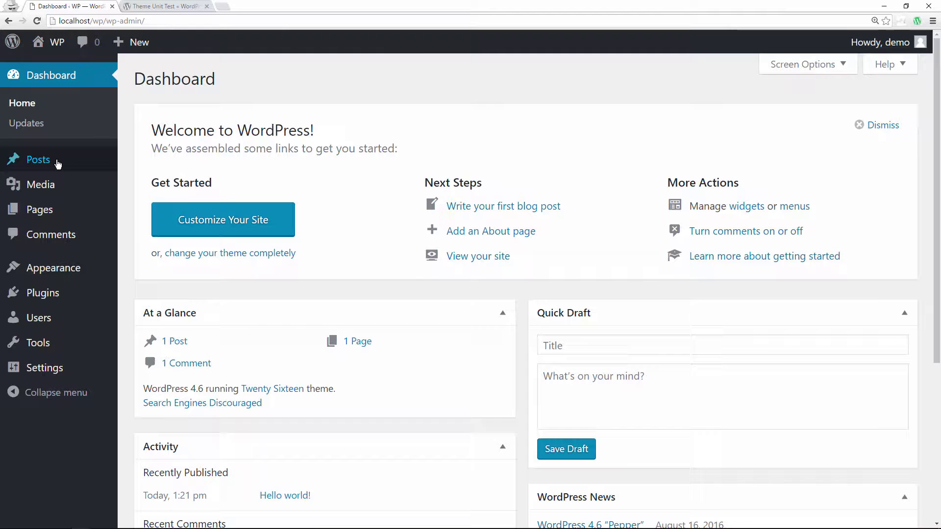
mouse_move(57, 161)
left_click(138, 163)
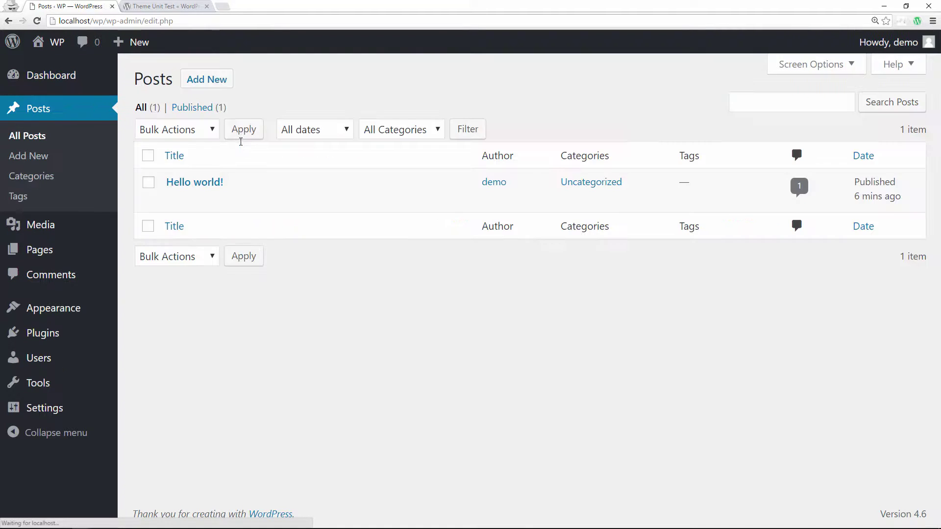
mouse_move(59, 251)
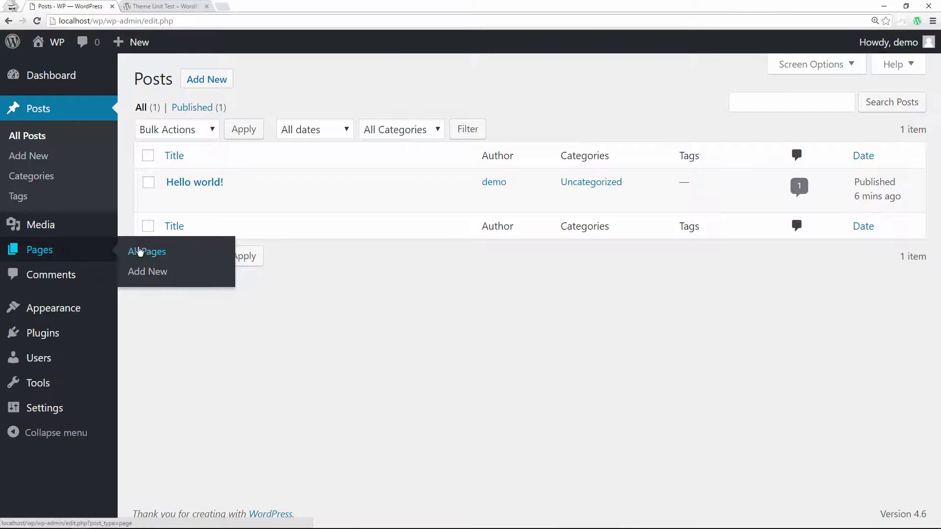
left_click(141, 252)
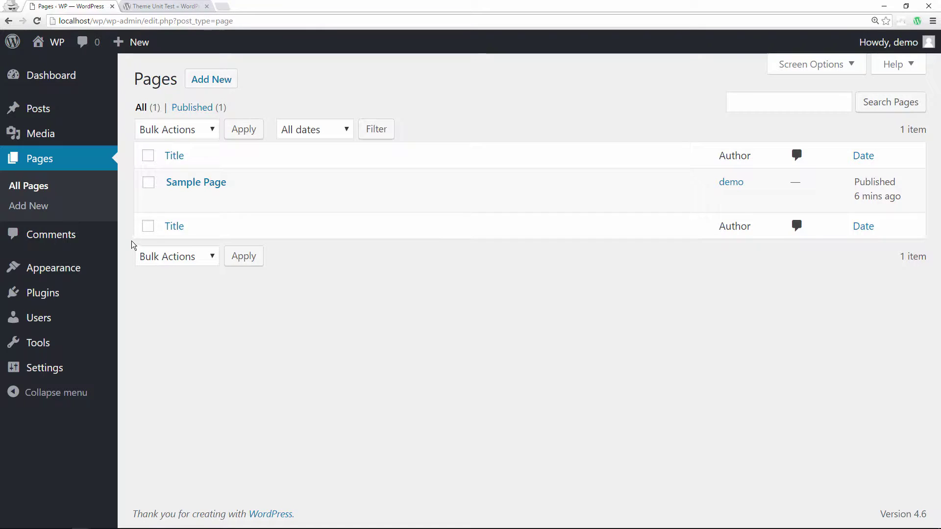
left_click(256, 200)
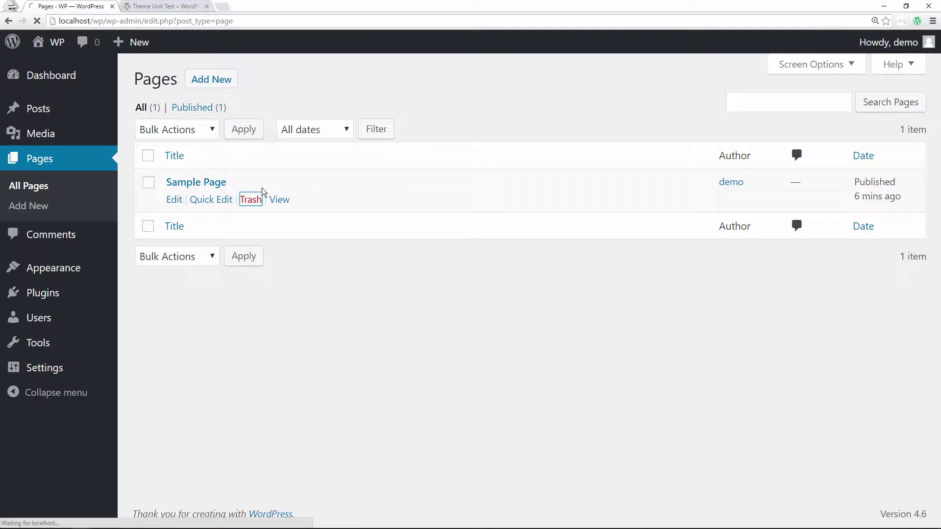
left_click(186, 152)
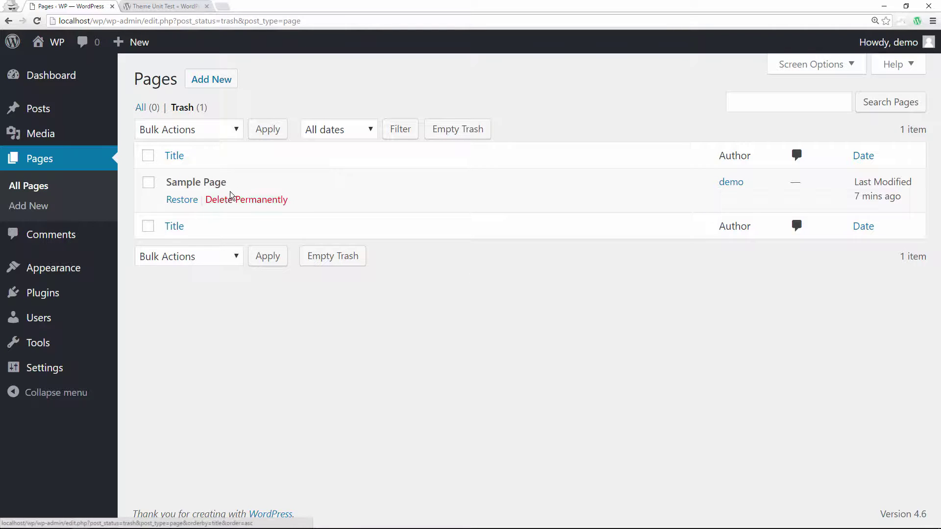
left_click(230, 202)
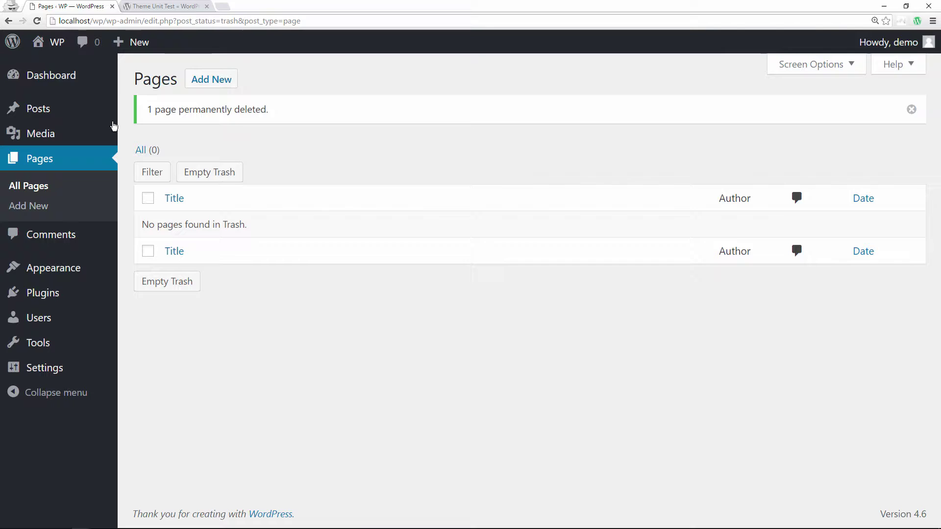
Step: Move the Hello world! post to the trash
mouse_move(58, 119)
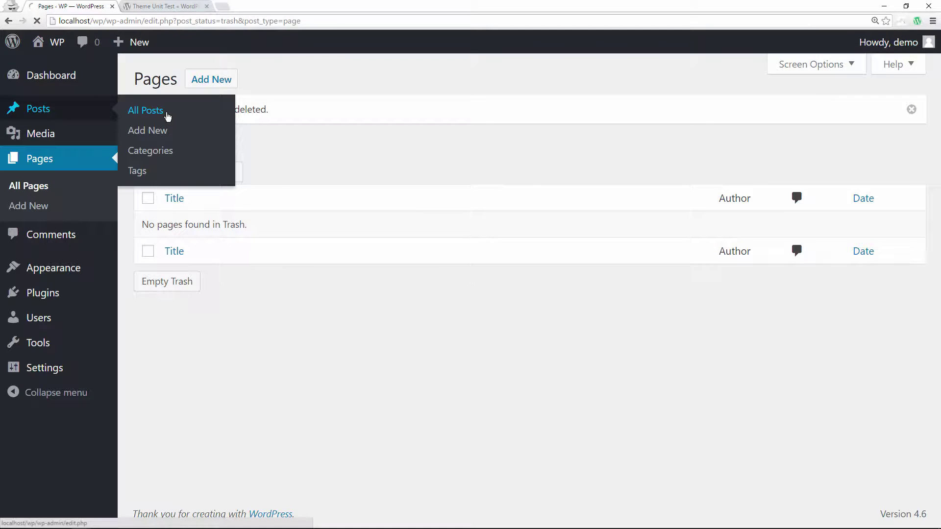
left_click(167, 117)
left_click(252, 202)
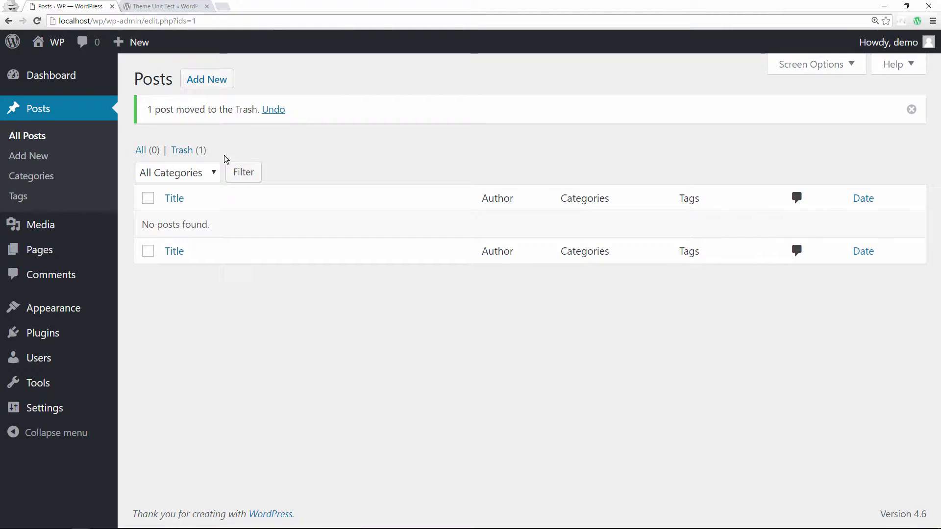
Step: Permanently delete Hello world! from the posts Trash, then return to the Theme Unit Test page
left_click(189, 154)
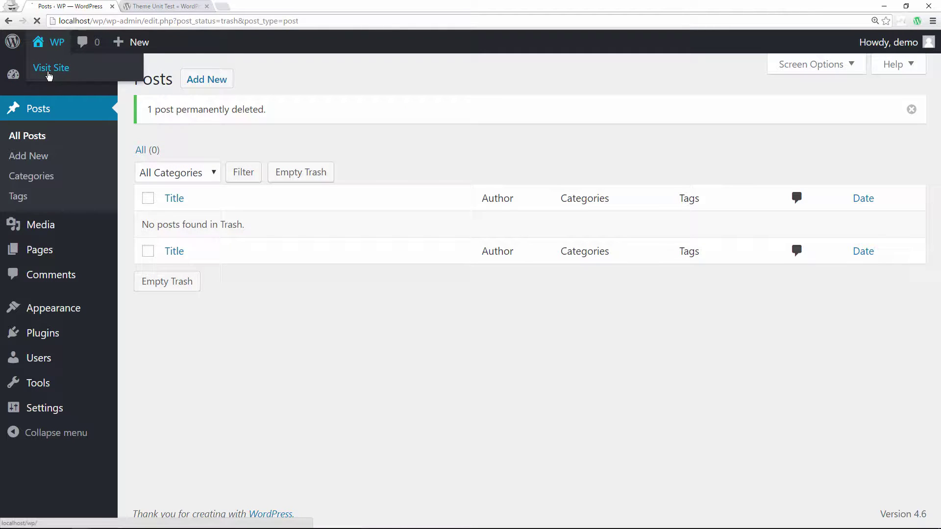
scroll(238, 180, "down", 7)
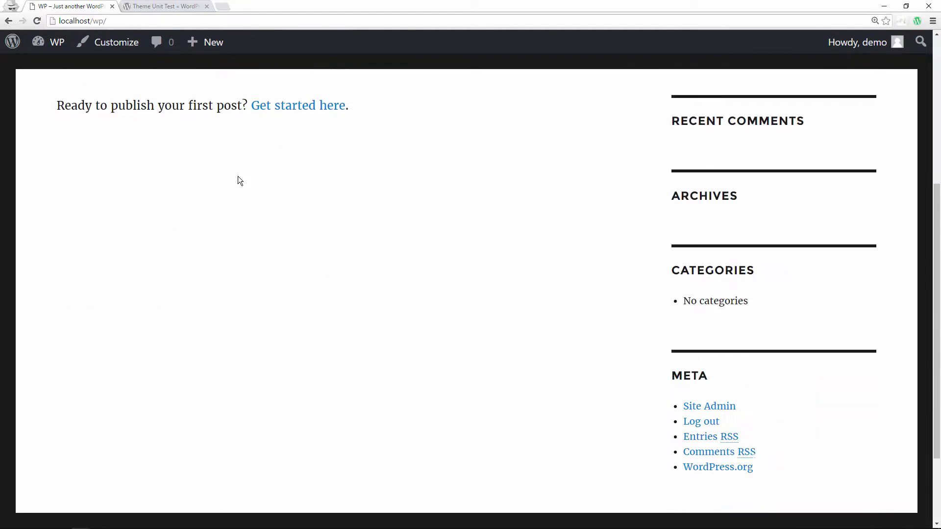
scroll(238, 179, "up", 8)
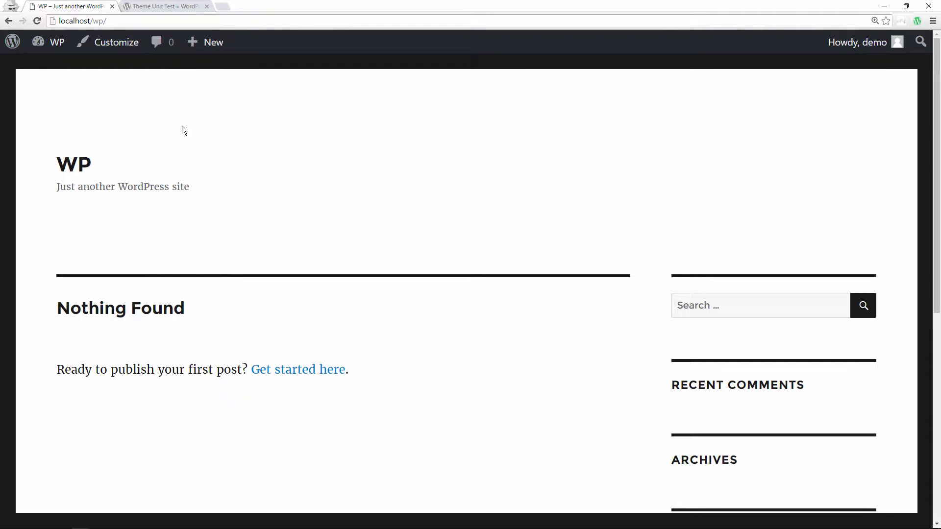
left_click(191, 6)
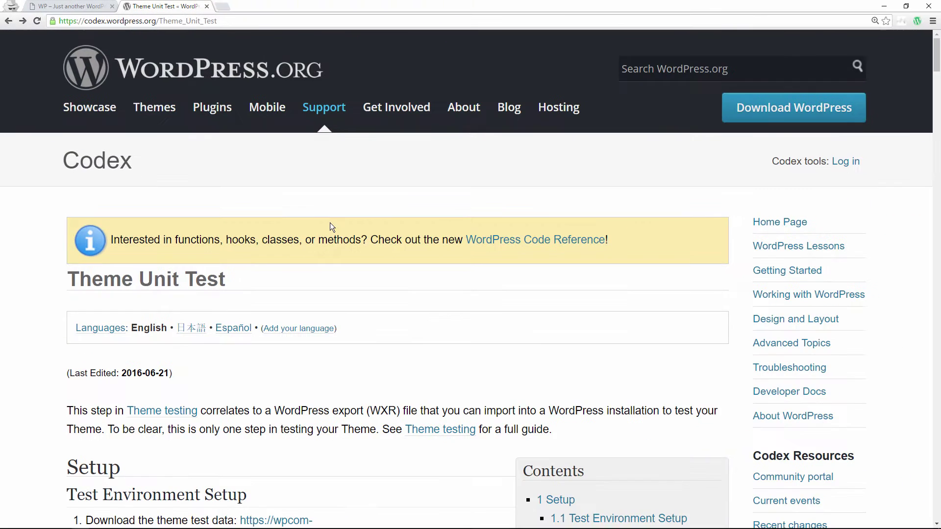
Step: Scroll the Theme Unit Test page to the Setup steps with the theme-unit-test-data.xml link
scroll(331, 226, "down", 5)
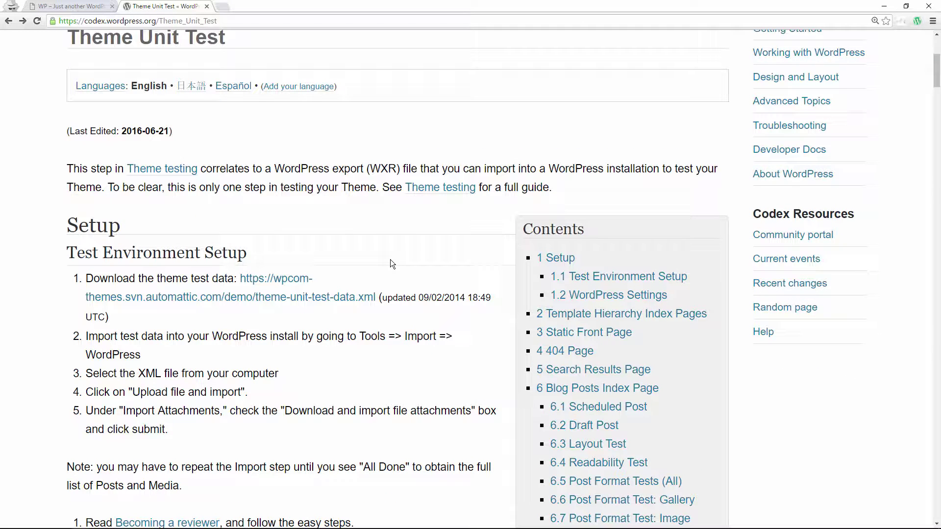
scroll(391, 261, "down", 2)
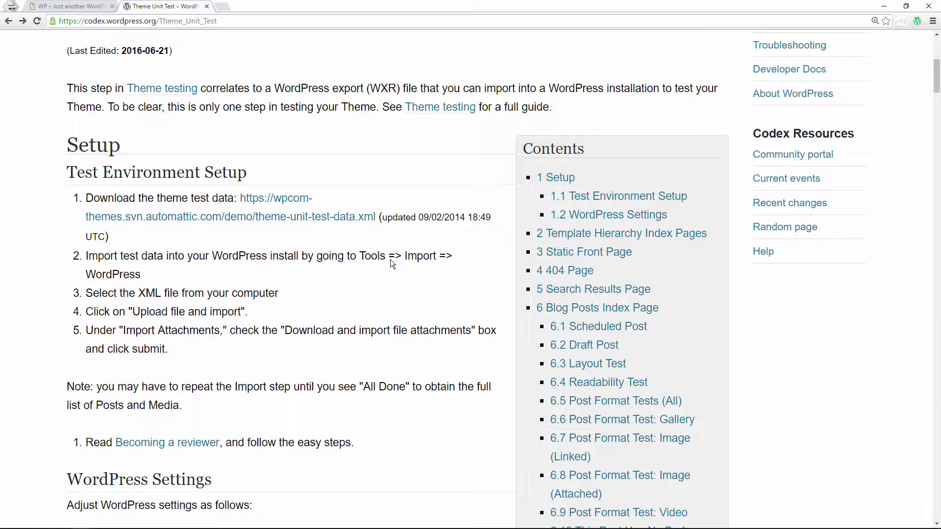
scroll(392, 262, "up", 2)
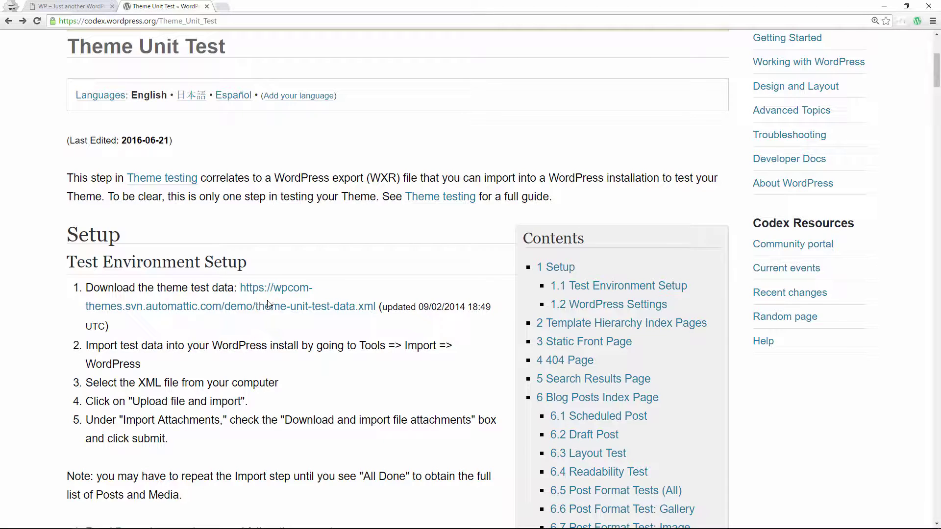
Step: Open the theme unit test data XML and save it to the Desktop as theme-unit-test-data.xml
right_click(276, 304)
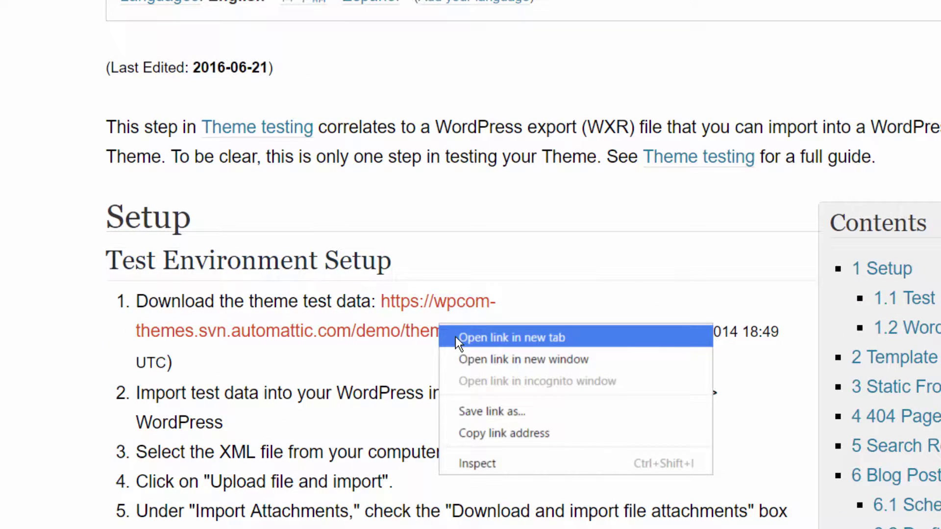
left_click(392, 343)
left_click(403, 336)
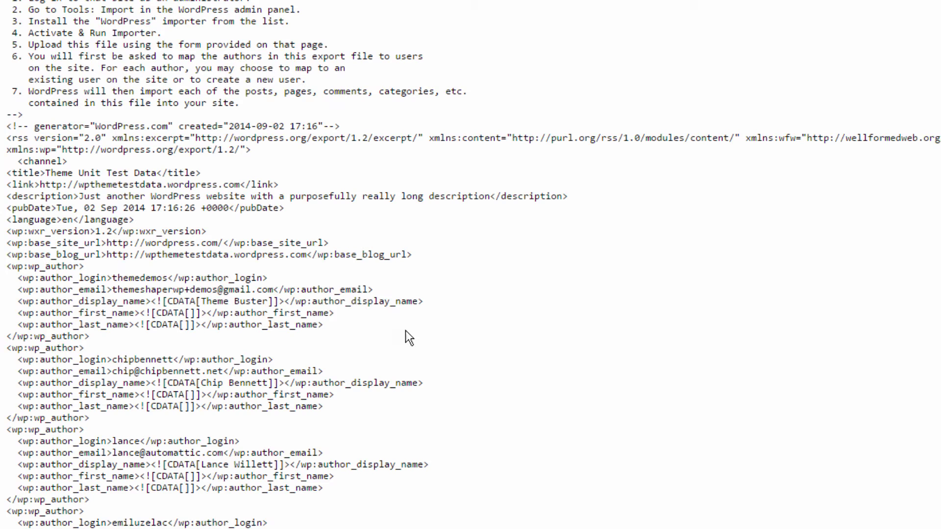
scroll(200, 49, "down", 9)
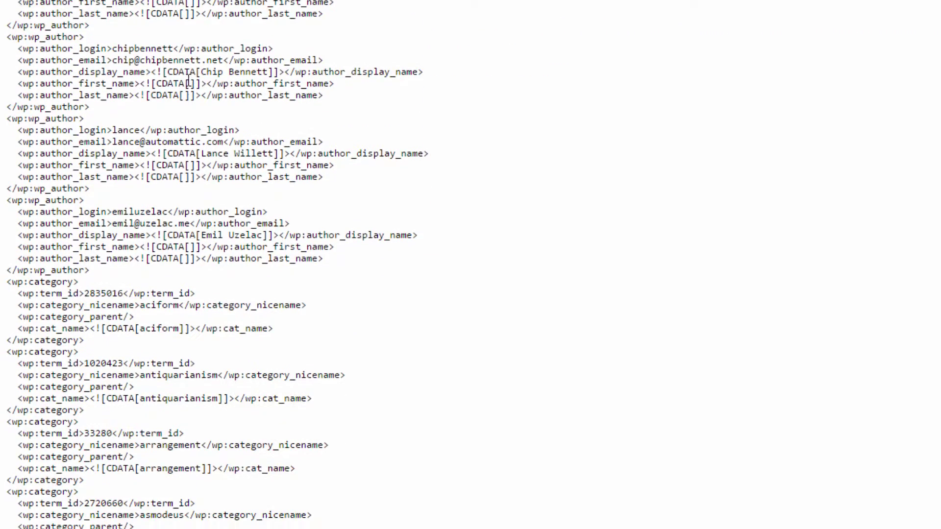
scroll(186, 88, "up", 7)
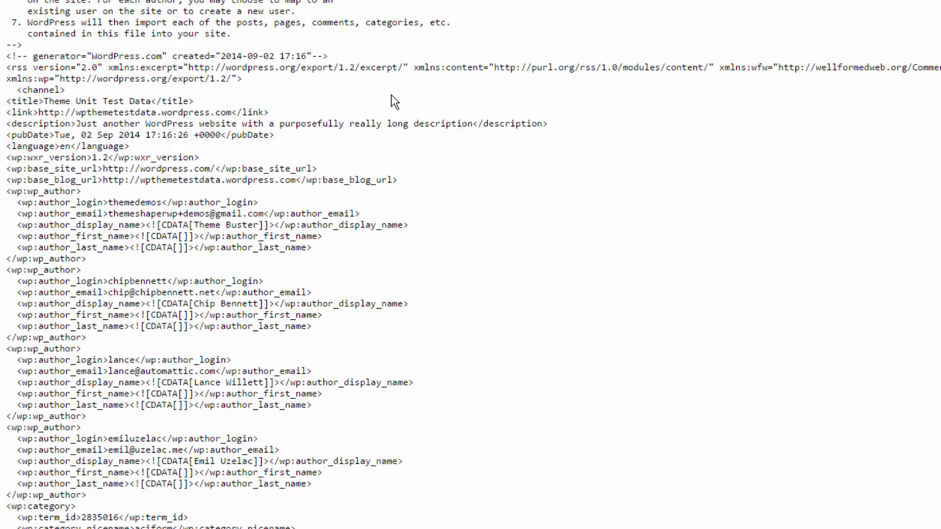
right_click(406, 102)
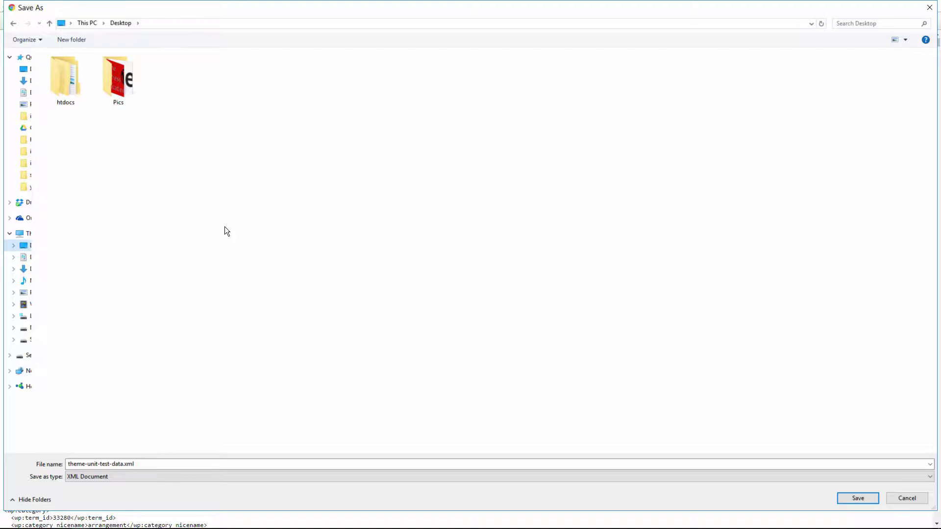
left_click(858, 497)
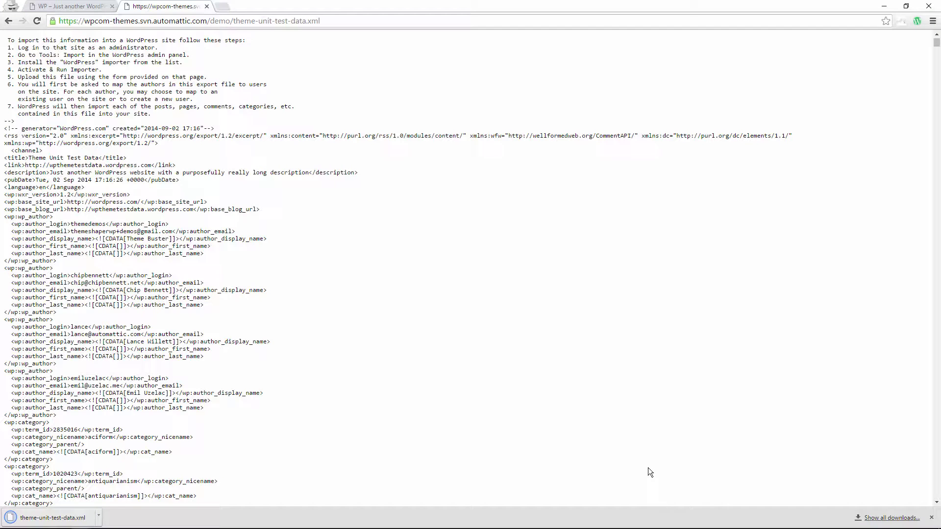
left_click(931, 518)
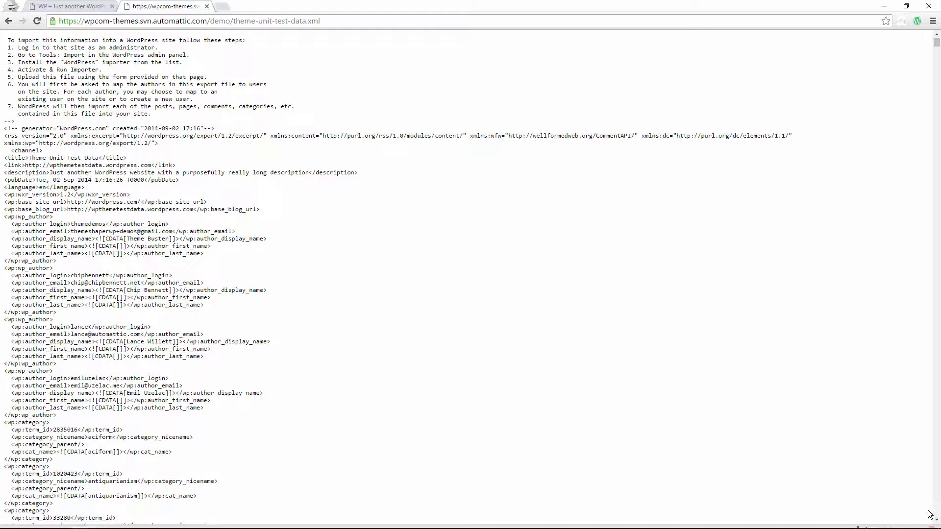
Step: Install the WordPress importer from Tools > Import and run it
left_click(73, 7)
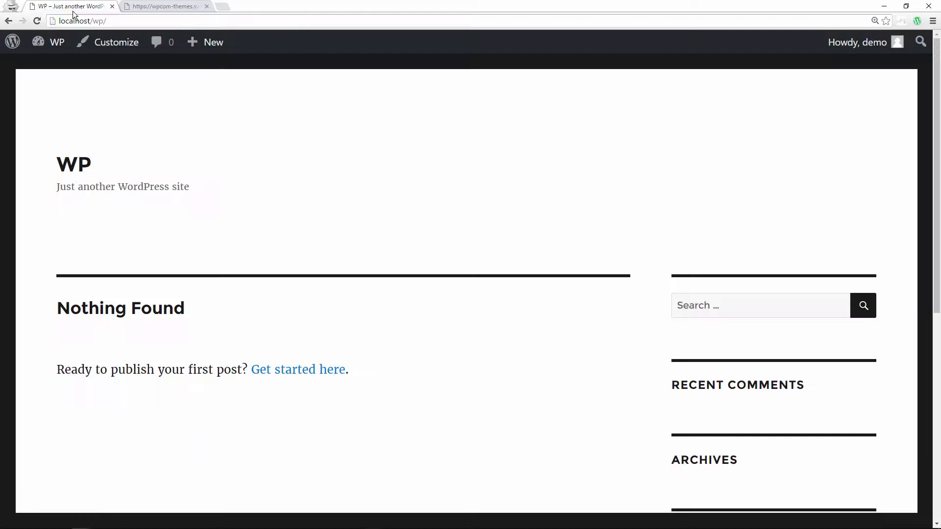
mouse_move(49, 42)
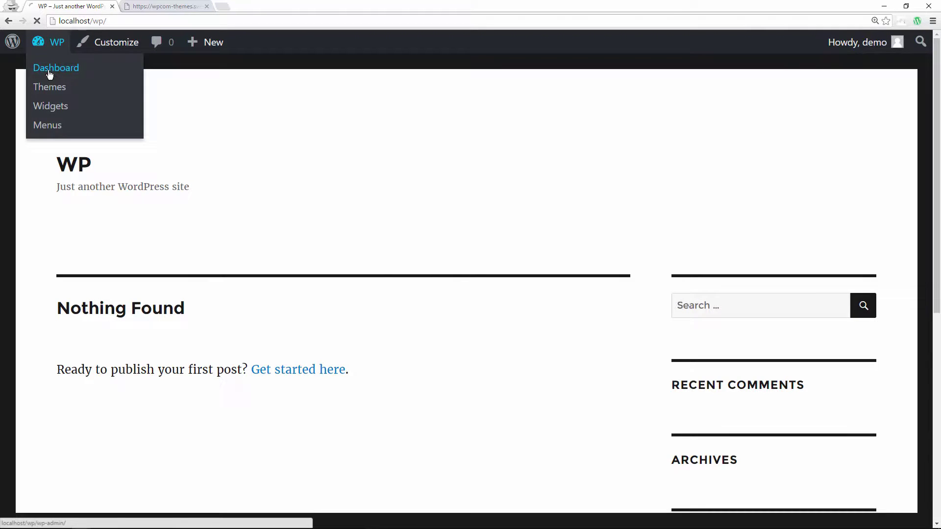
left_click(49, 73)
mouse_move(63, 340)
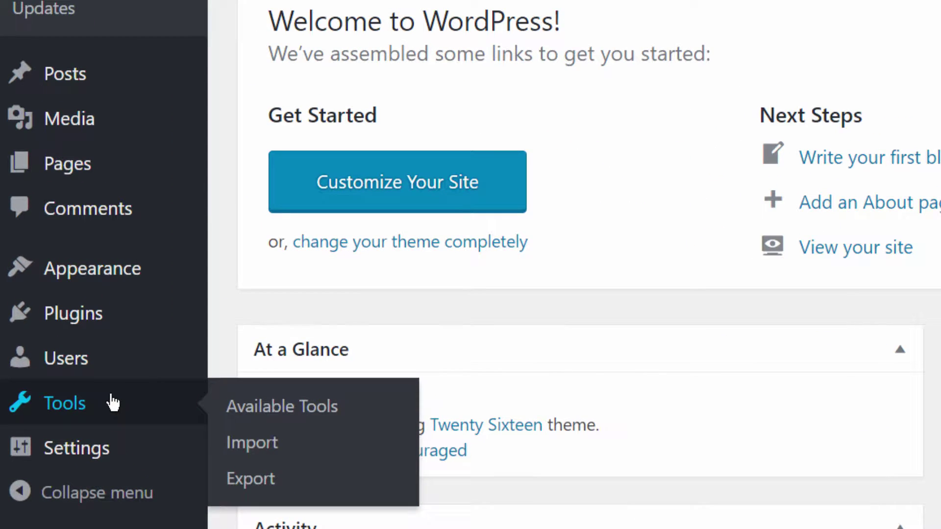
left_click(265, 446)
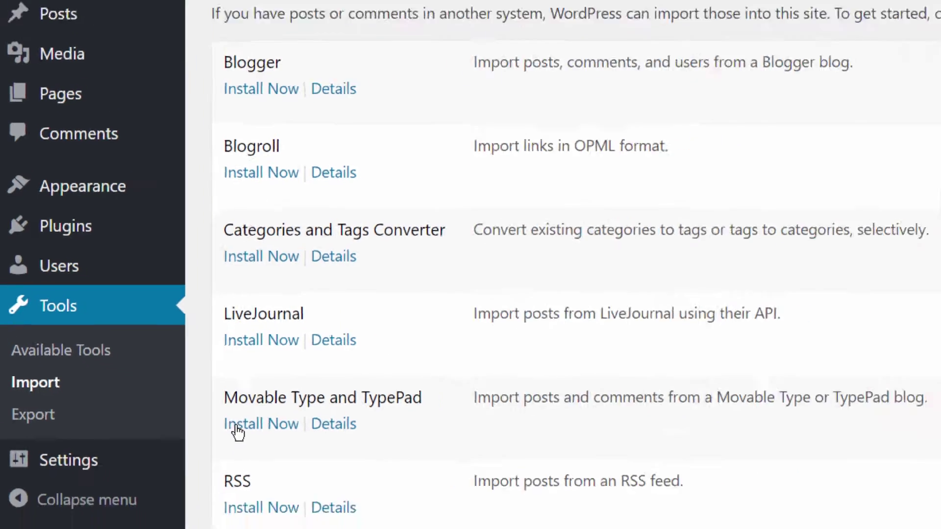
scroll(262, 326, "down", 2)
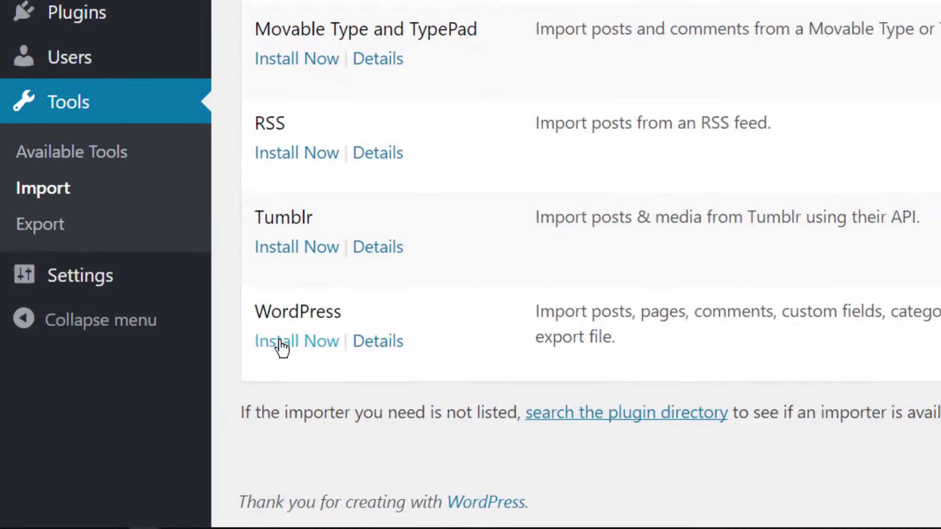
left_click(282, 346)
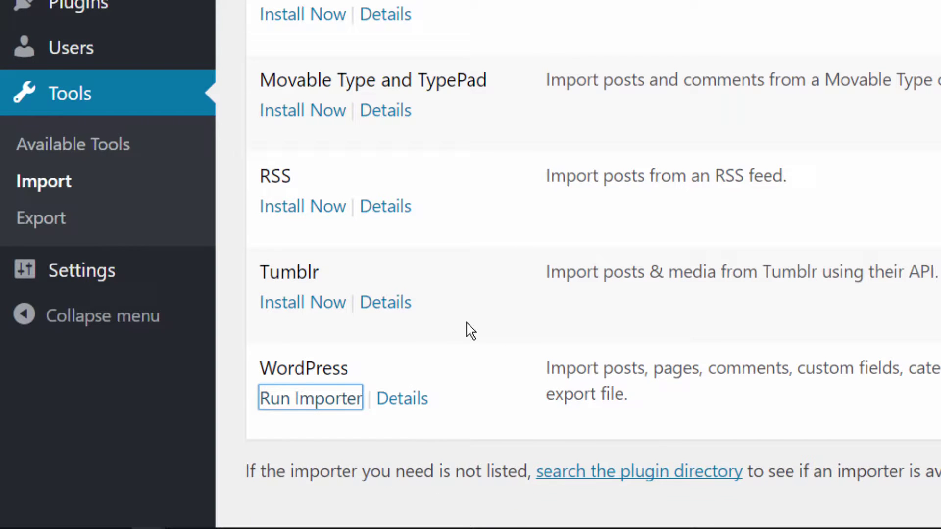
key("Return")
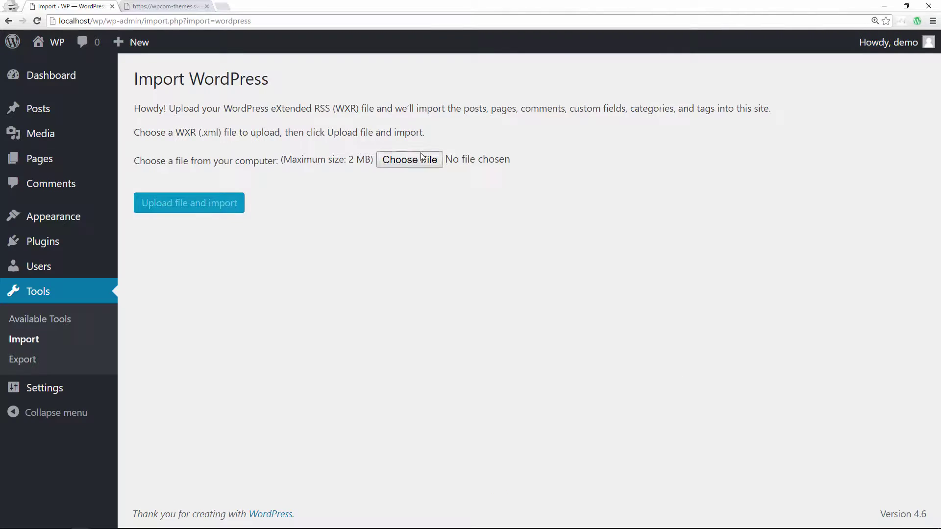
Step: Upload theme-unit-test-data.xml to the importer and start the import
left_click(423, 157)
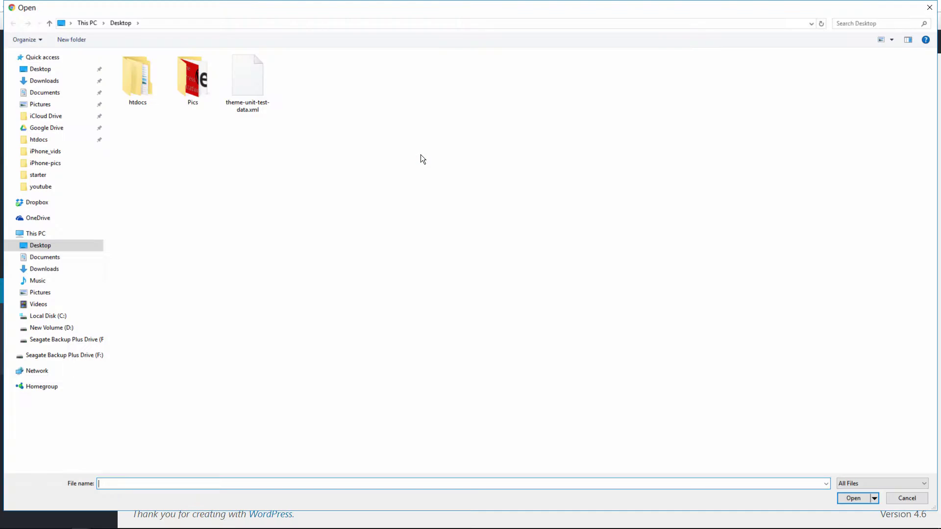
left_click_drag(105, 168, 46, 168)
left_click(169, 79)
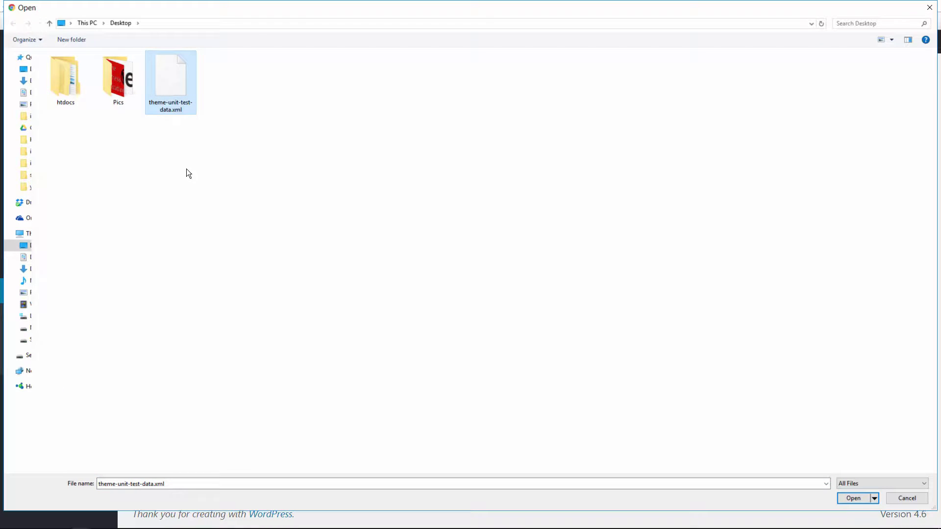
left_click(853, 498)
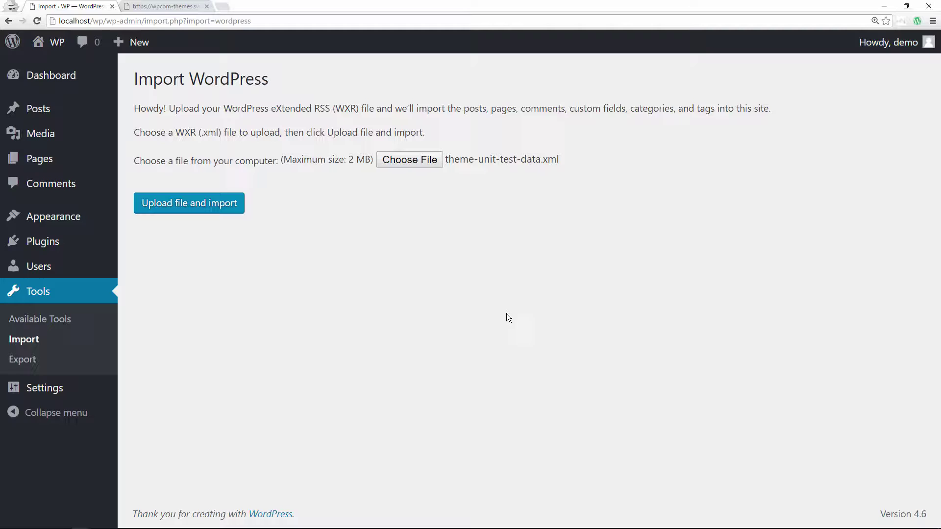
key("Tab")
key("Return")
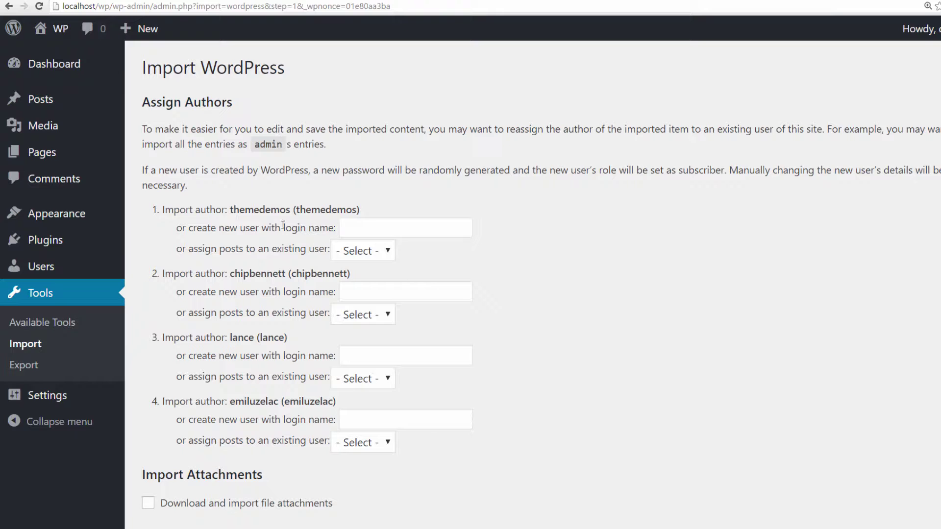
Step: Assign all four imported authors to demo, enable file attachment download, and submit the import
left_click(358, 250)
left_click(374, 286)
left_click(375, 314)
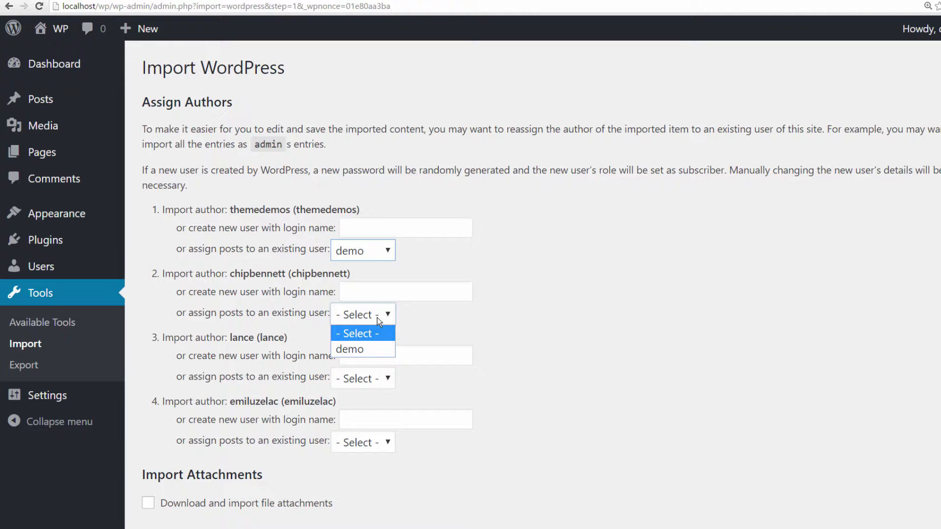
left_click(386, 349)
left_click(384, 382)
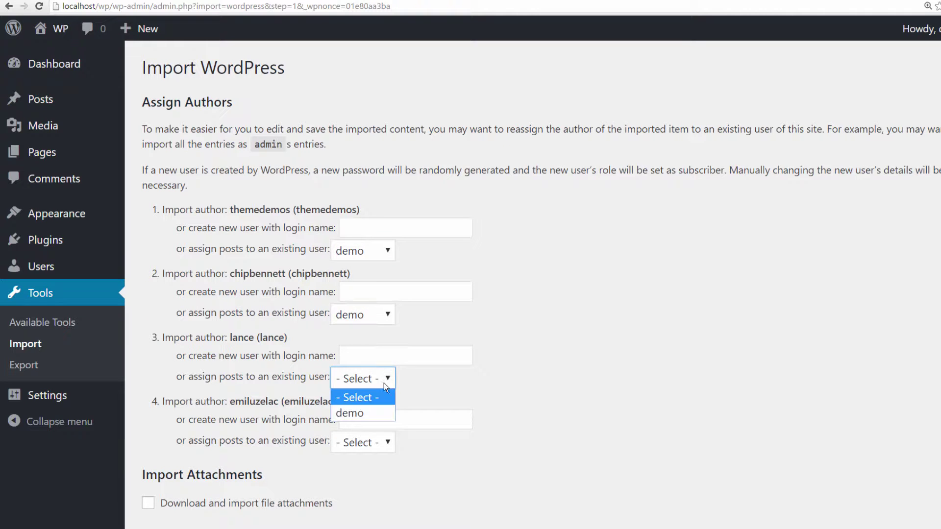
left_click(375, 413)
left_click(378, 444)
left_click(365, 477)
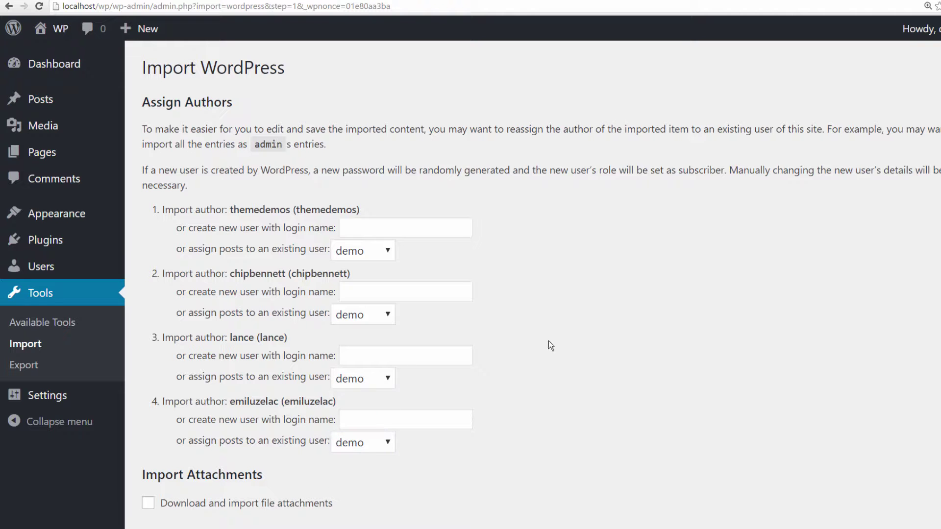
scroll(554, 348, "down", 2)
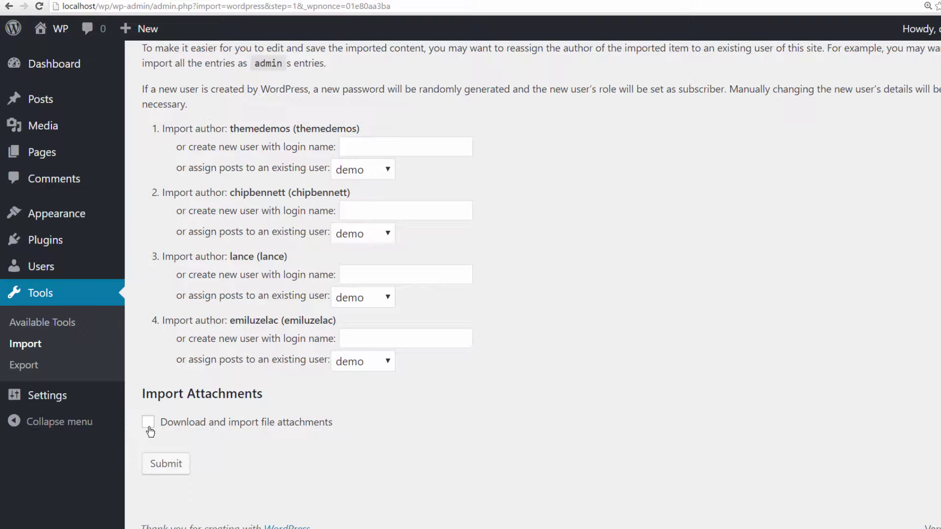
left_click(149, 428)
left_click(167, 465)
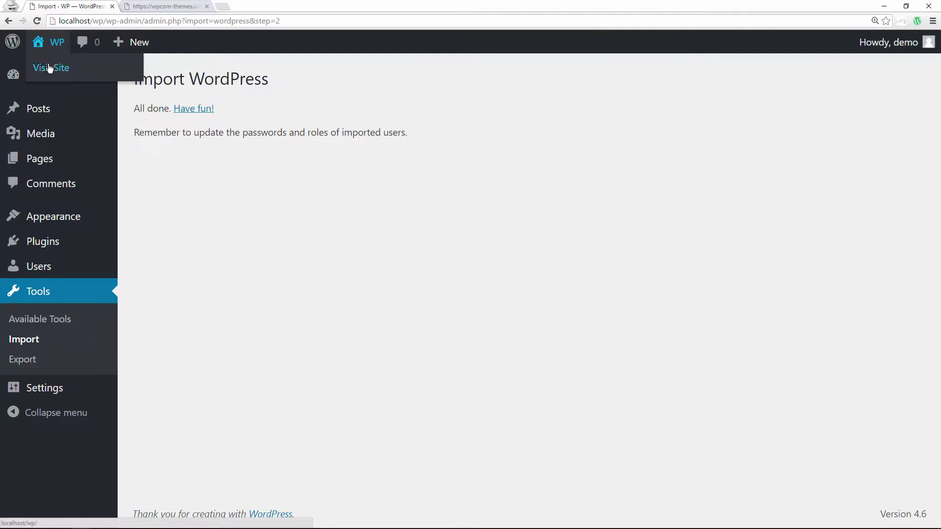
Step: Visit the site's front page and scroll through the imported posts, led by Template: Sticky
left_click(49, 68)
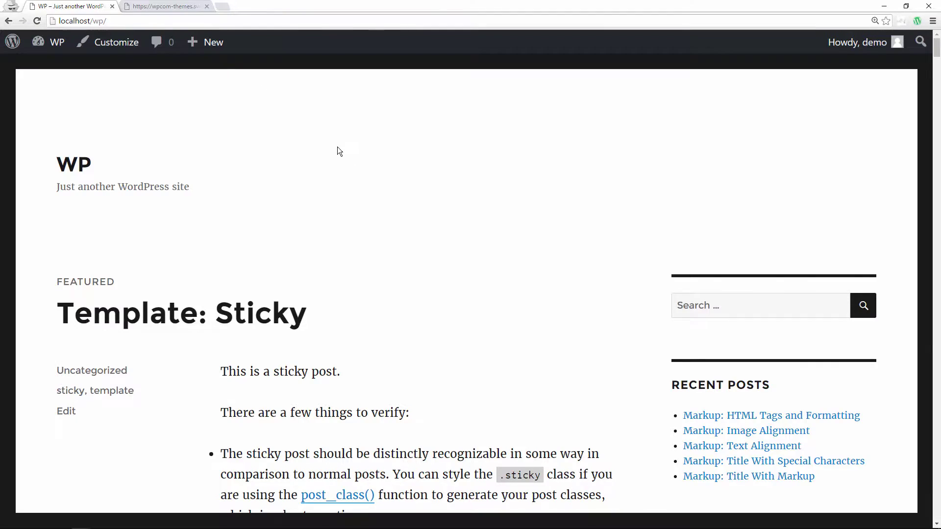
scroll(353, 166, "down", 2)
scroll(360, 179, "down", 11)
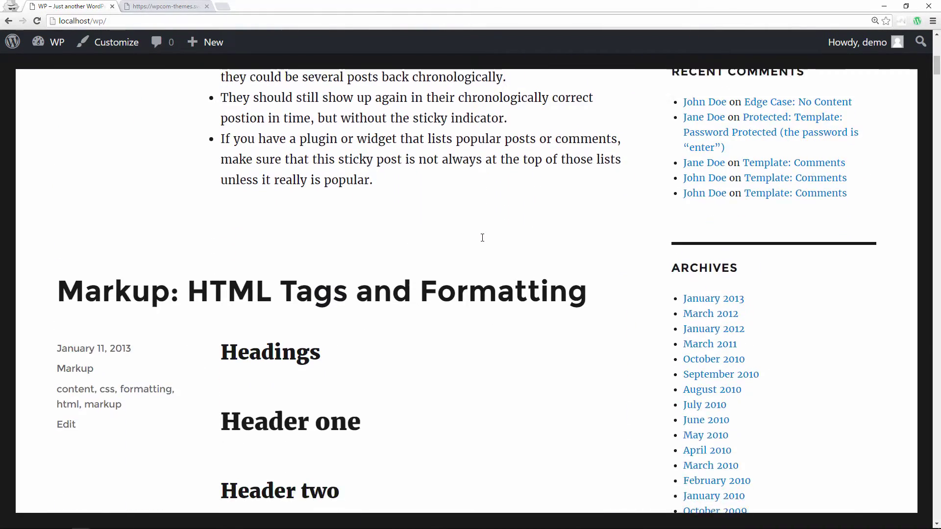
scroll(482, 238, "down", 10)
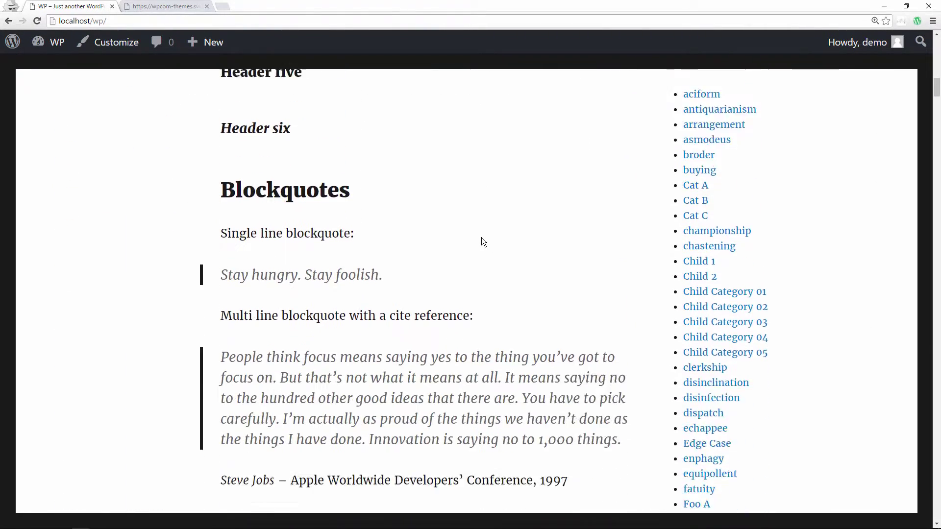
scroll(482, 241, "down", 13)
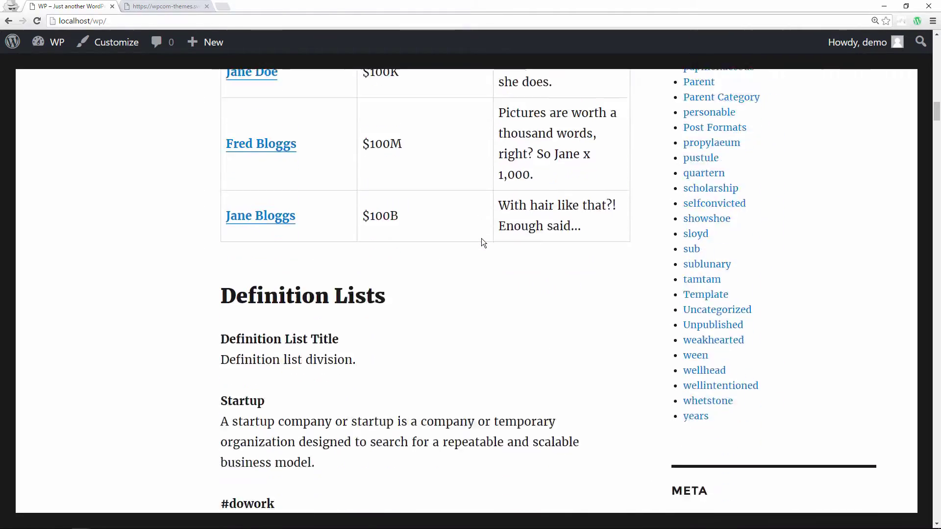
scroll(482, 240, "down", 15)
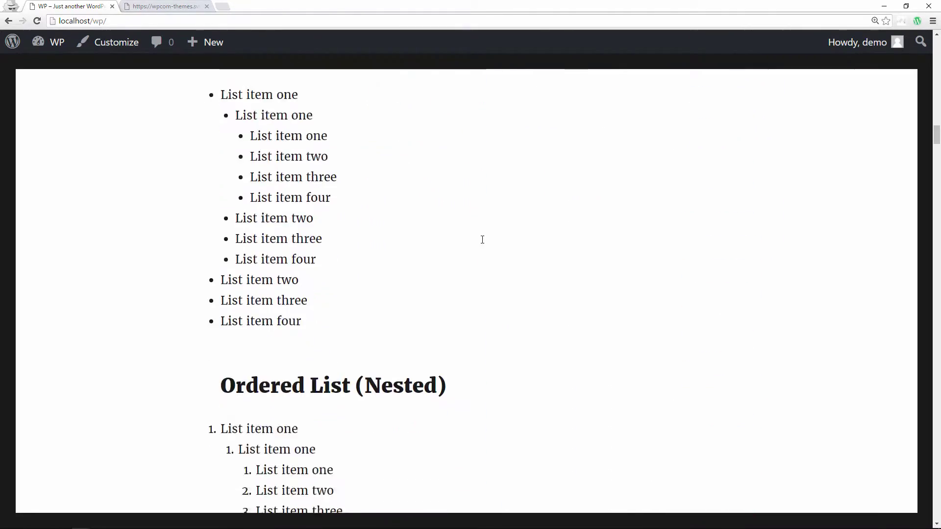
scroll(477, 243, "up", 9)
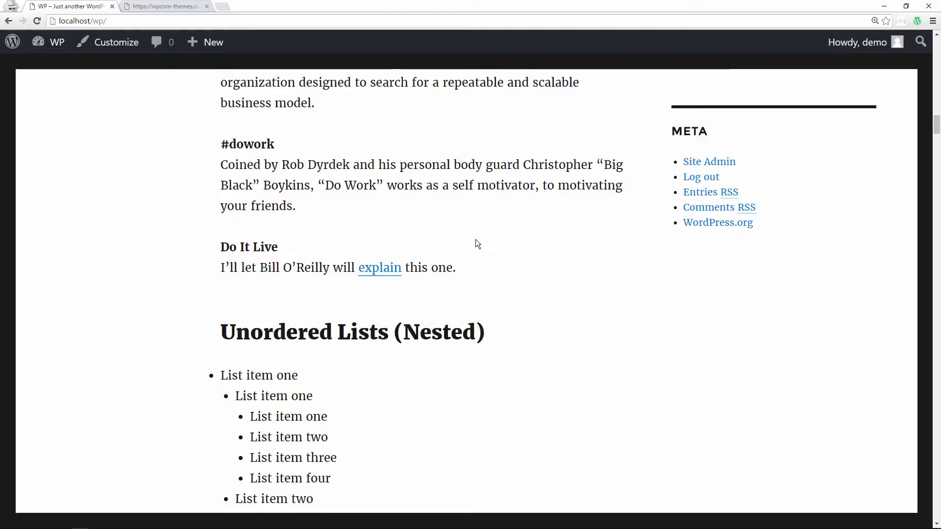
scroll(478, 244, "up", 3)
scroll(478, 243, "up", 20)
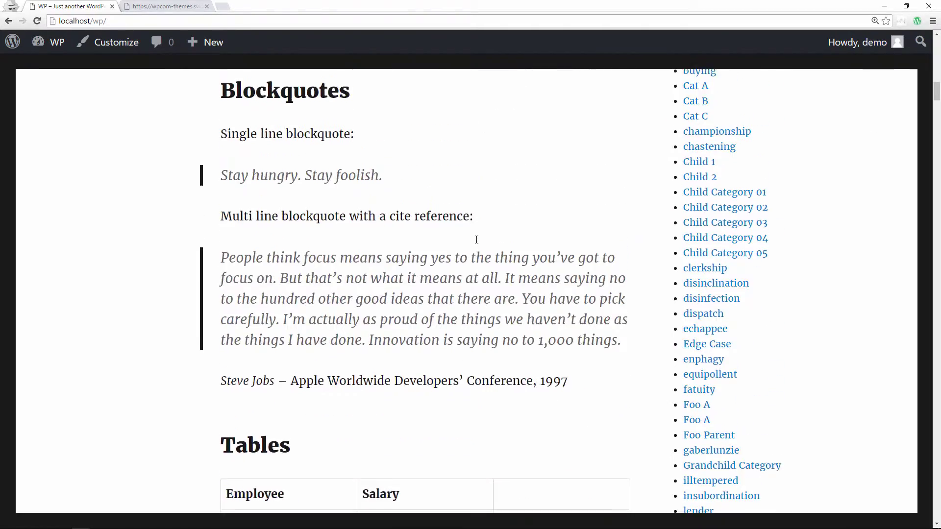
scroll(478, 244, "up", 20)
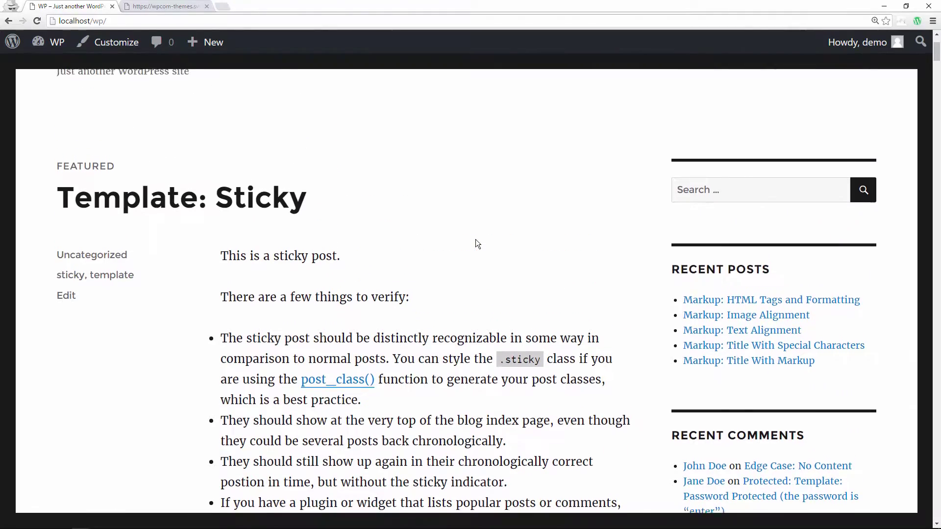
Step: Browse the admin Pages list to review imported pages like Level 1, Lorem Ipsum, Page A
mouse_move(58, 46)
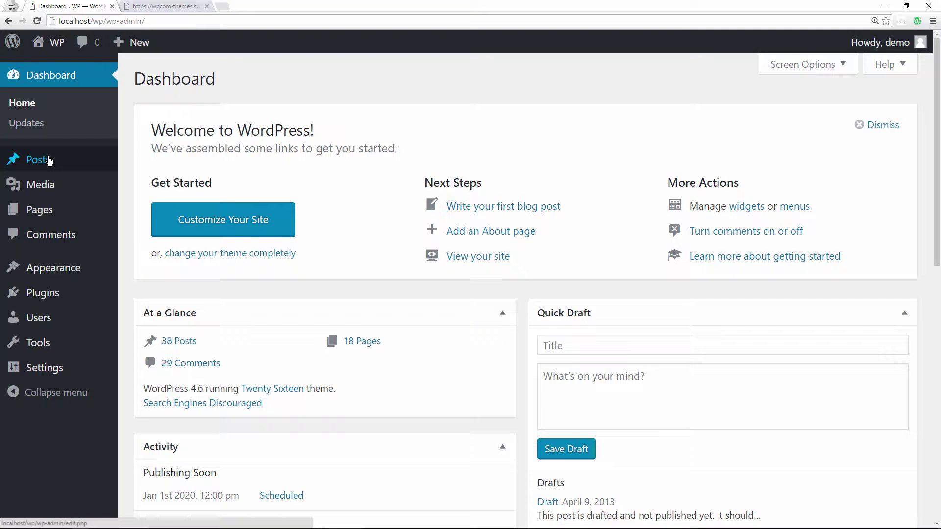
mouse_move(47, 163)
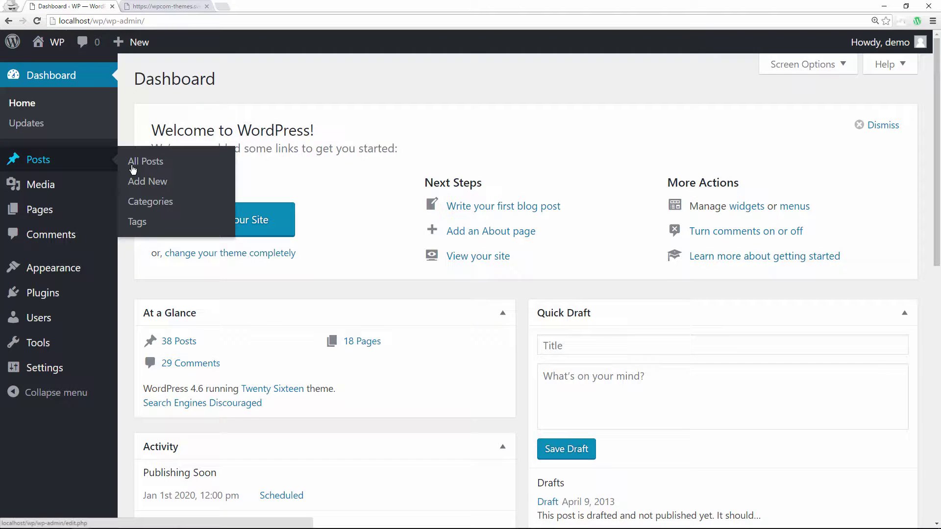
left_click(132, 169)
scroll(456, 196, "down", 3)
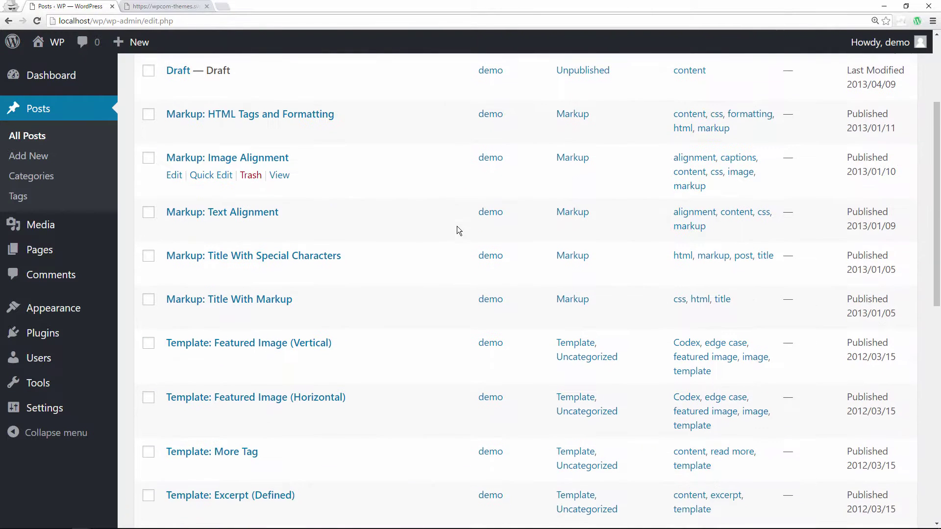
scroll(457, 228, "down", 10)
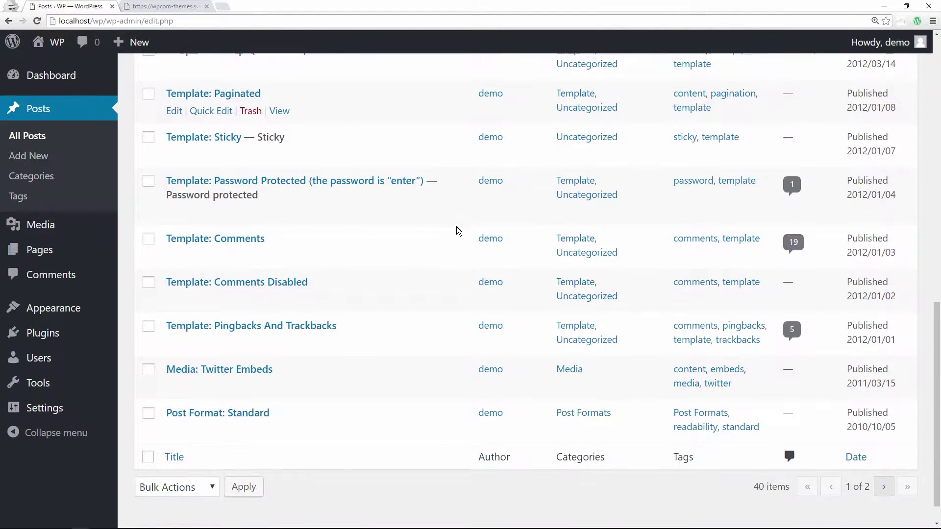
scroll(456, 231, "down", 1)
mouse_move(90, 252)
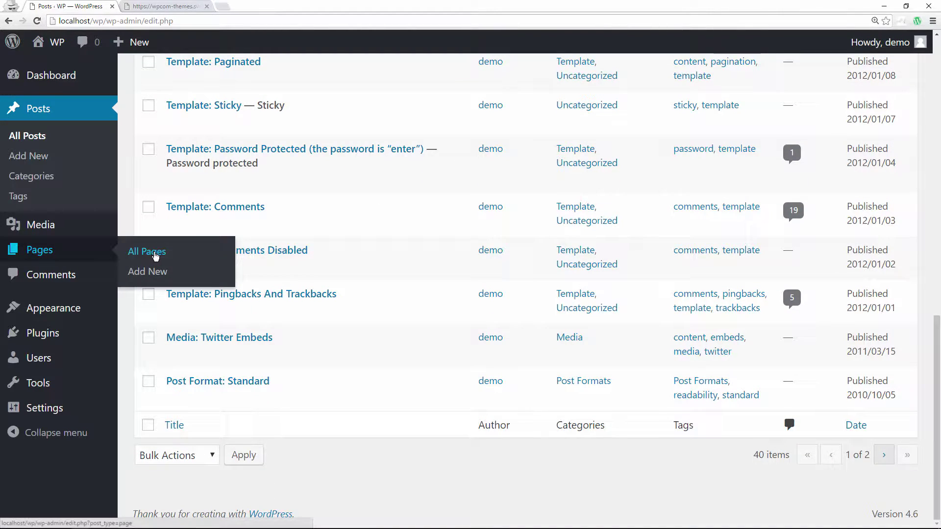
left_click(155, 256)
scroll(404, 228, "down", 3)
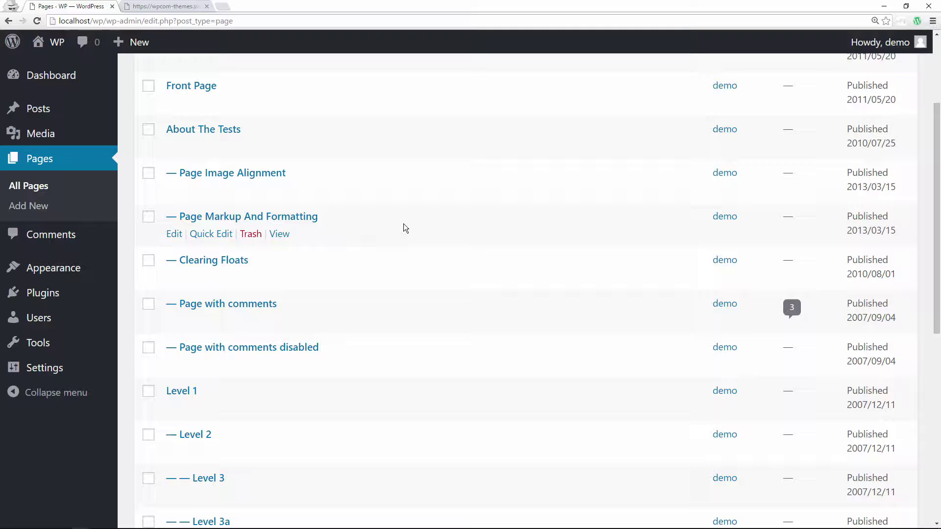
scroll(403, 223, "down", 7)
Step: Browse the Media Library's imported images, .mov video and .mp3 audio, then go to Comments
mouse_move(45, 136)
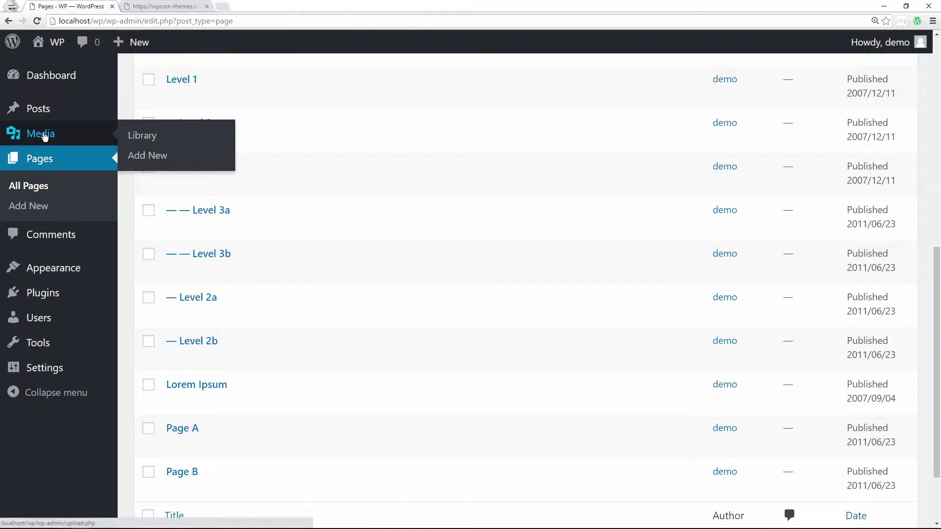
left_click(142, 135)
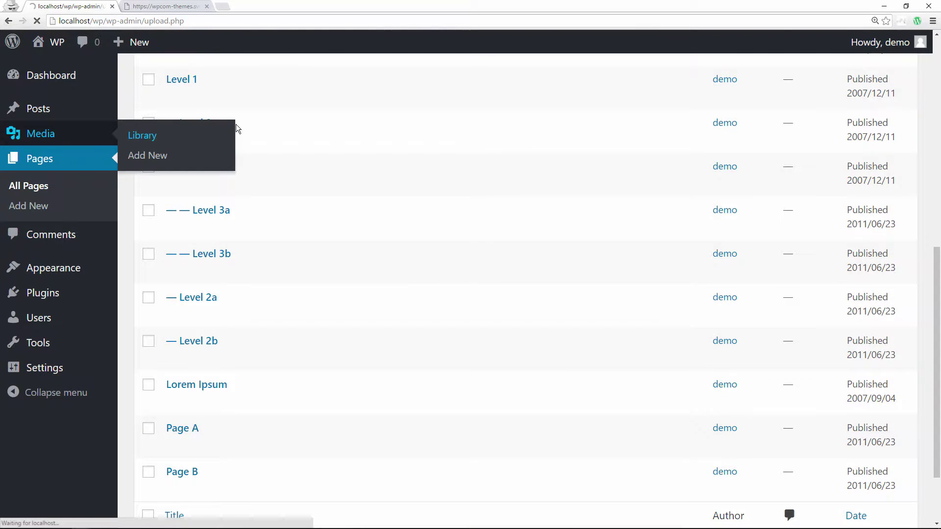
scroll(307, 179, "down", 7)
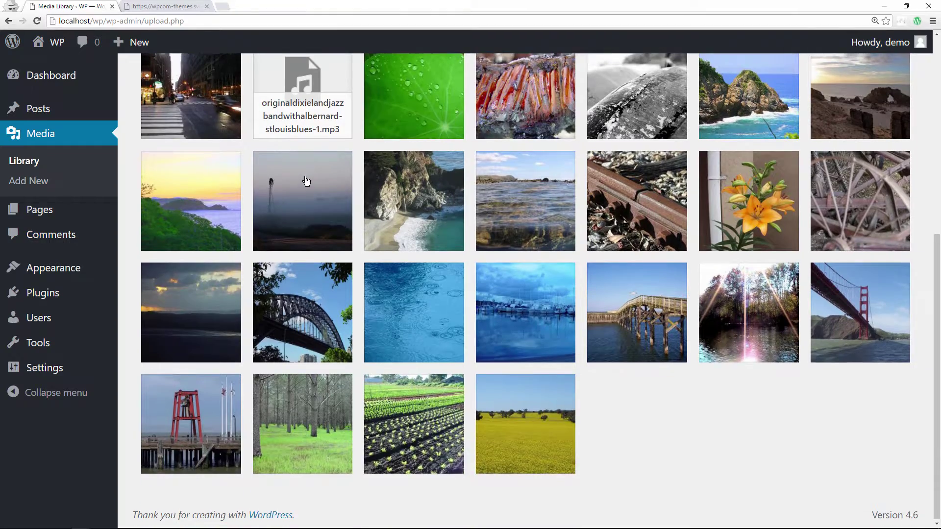
scroll(306, 182, "up", 7)
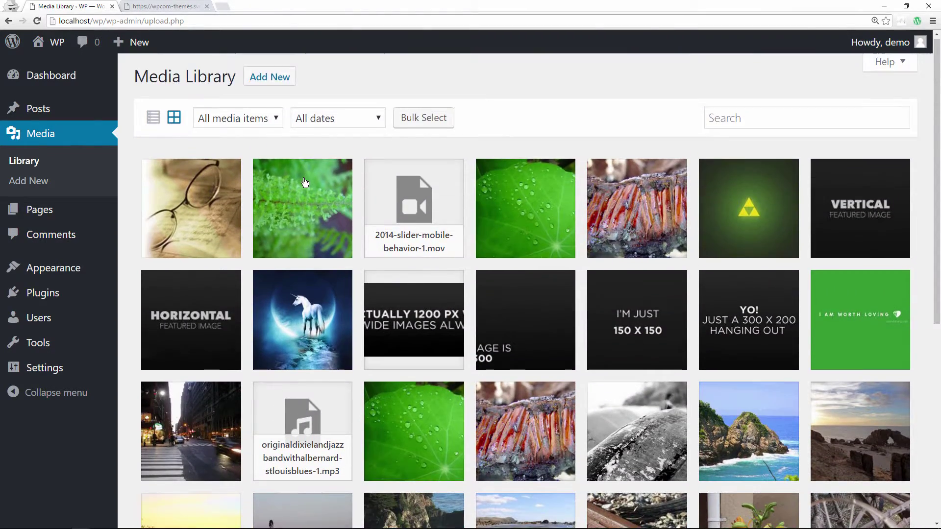
scroll(304, 182, "down", 4)
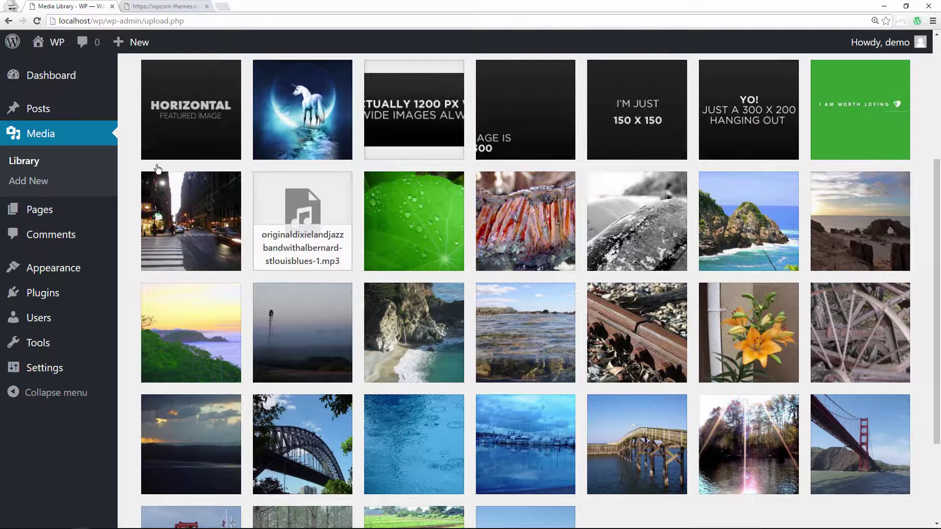
left_click(72, 237)
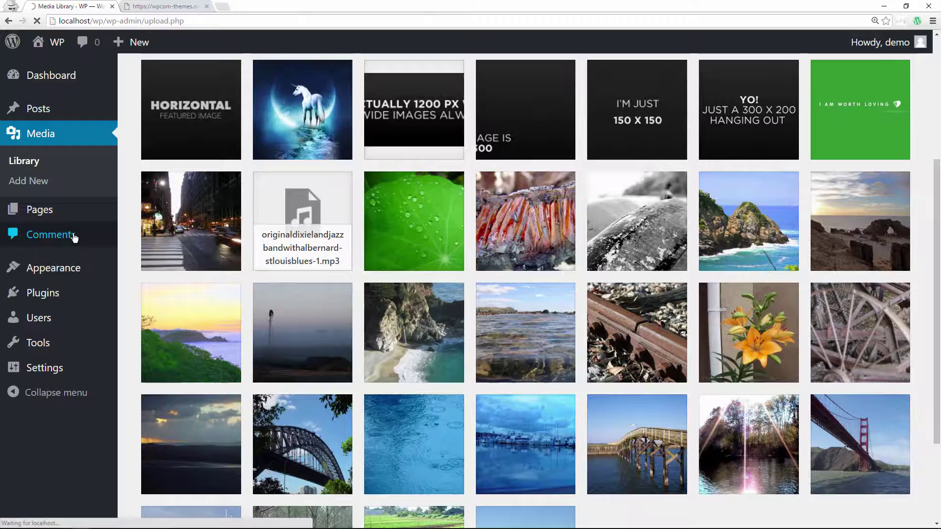
Step: Scroll through the 29 approved comments, including nested replies to Comment Depth 10, and back up
scroll(590, 193, "down", 2)
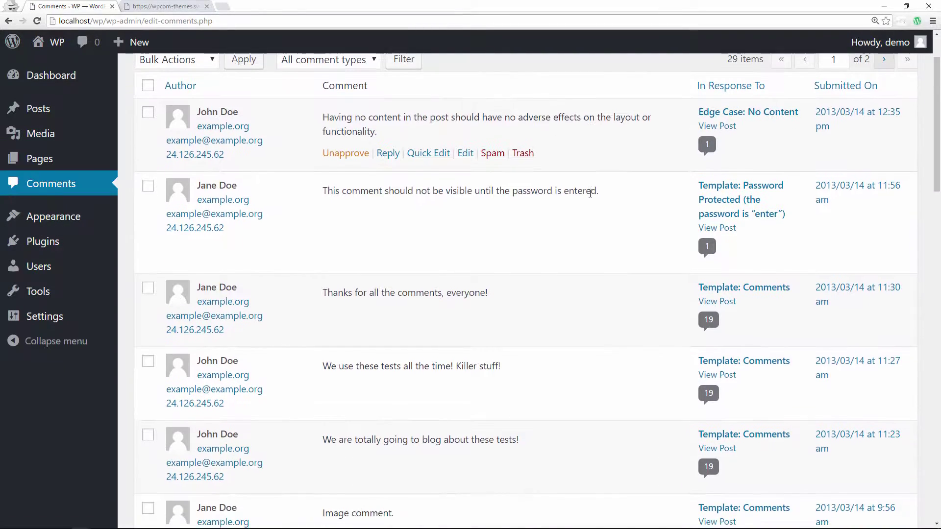
scroll(590, 193, "down", 8)
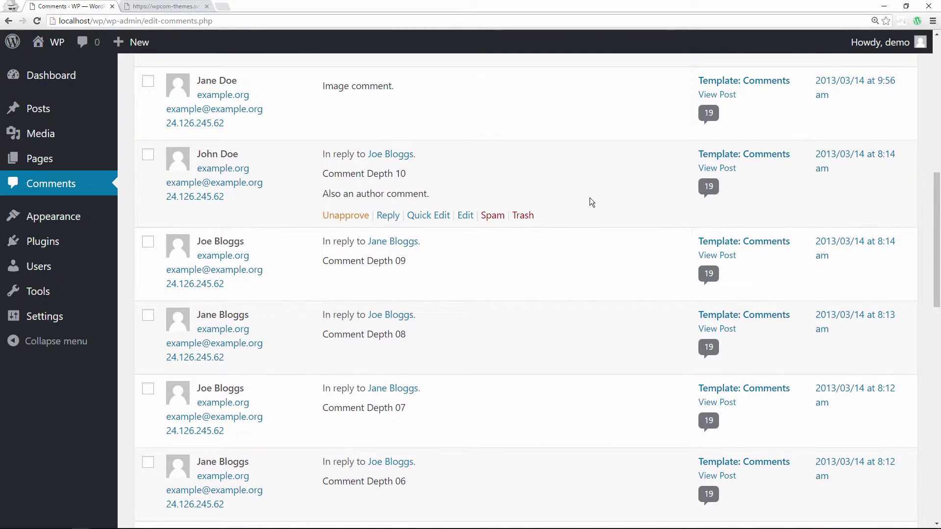
scroll(590, 198, "down", 12)
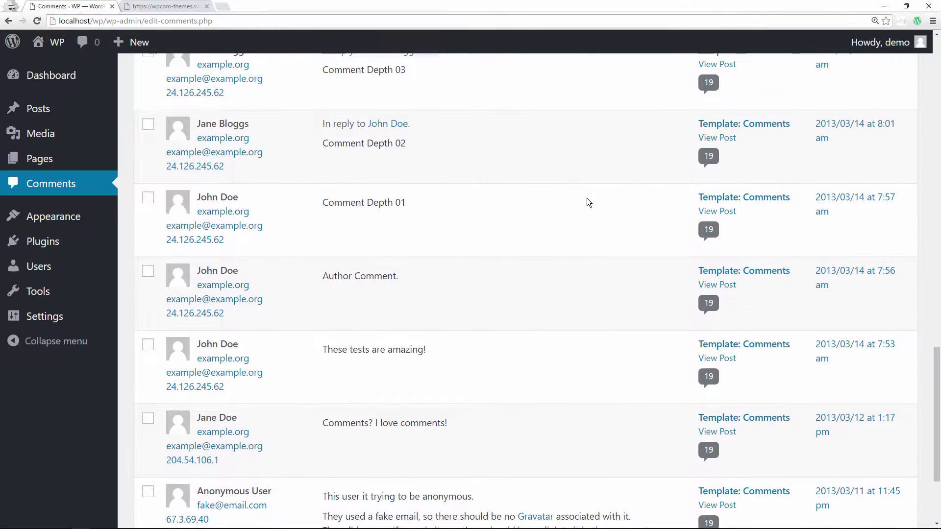
scroll(586, 198, "down", 4)
scroll(584, 196, "up", 9)
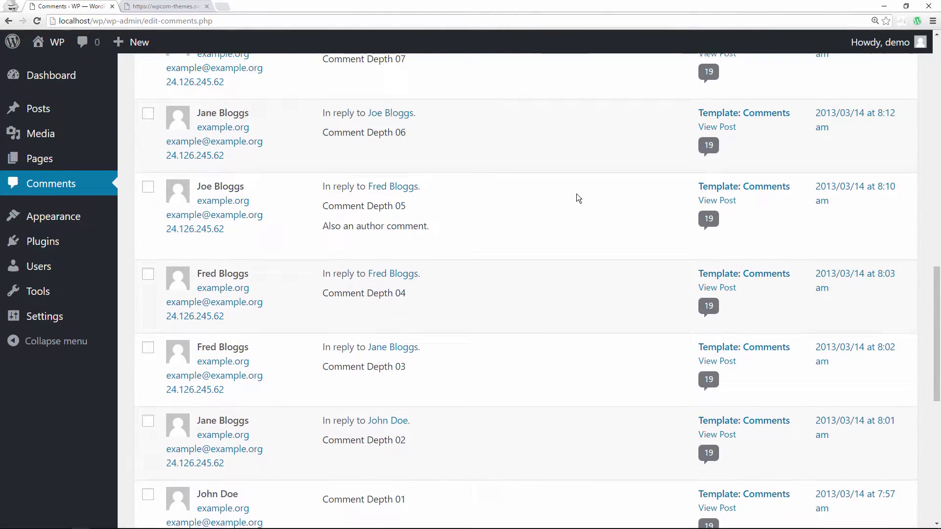
scroll(576, 198, "up", 13)
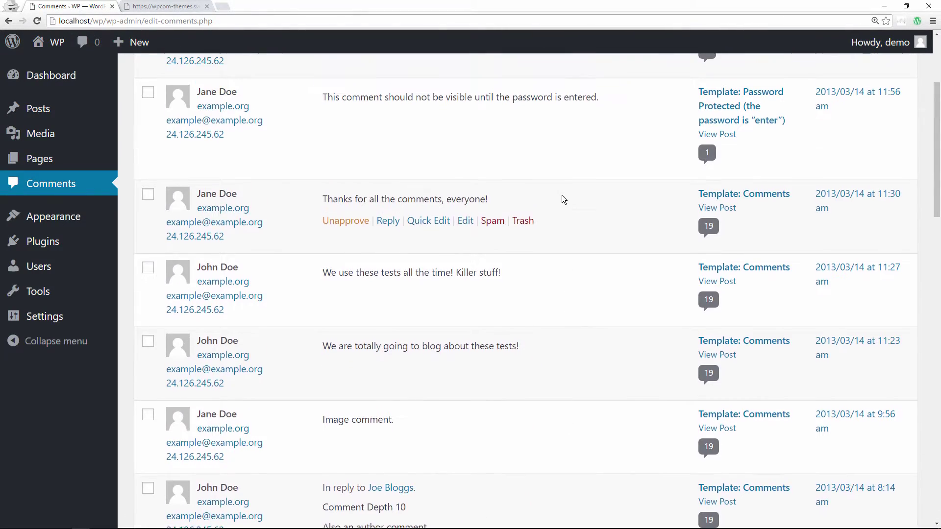
scroll(561, 195, "up", 4)
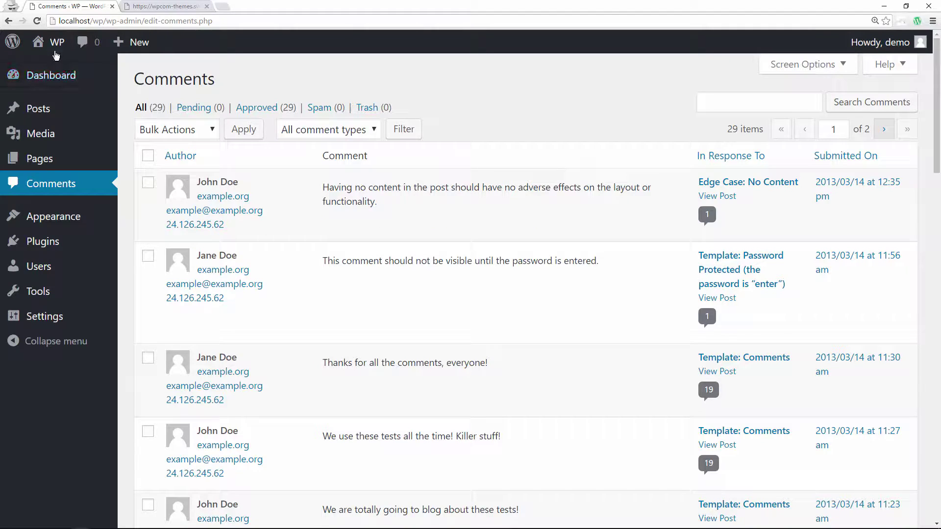
Step: Go back from the XML data tab to the Theme Unit Test Codex page
left_click(152, 9)
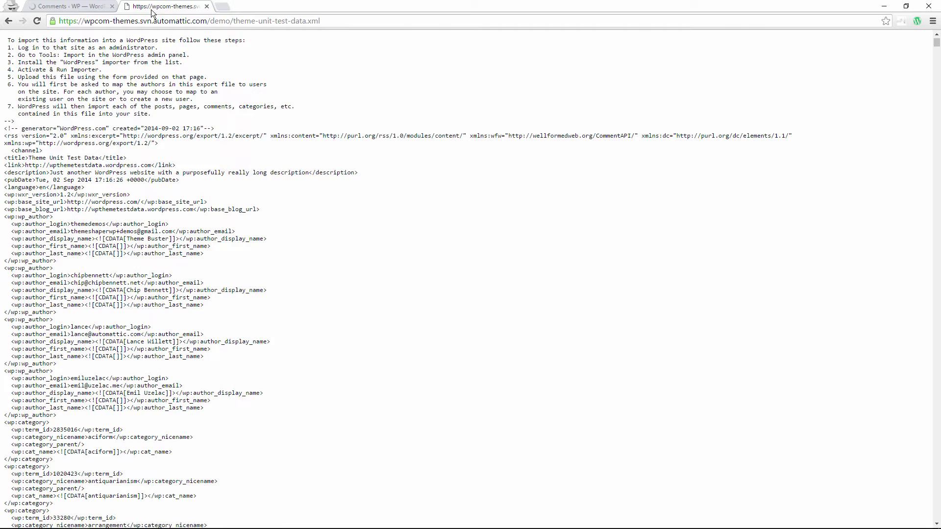
left_click(9, 20)
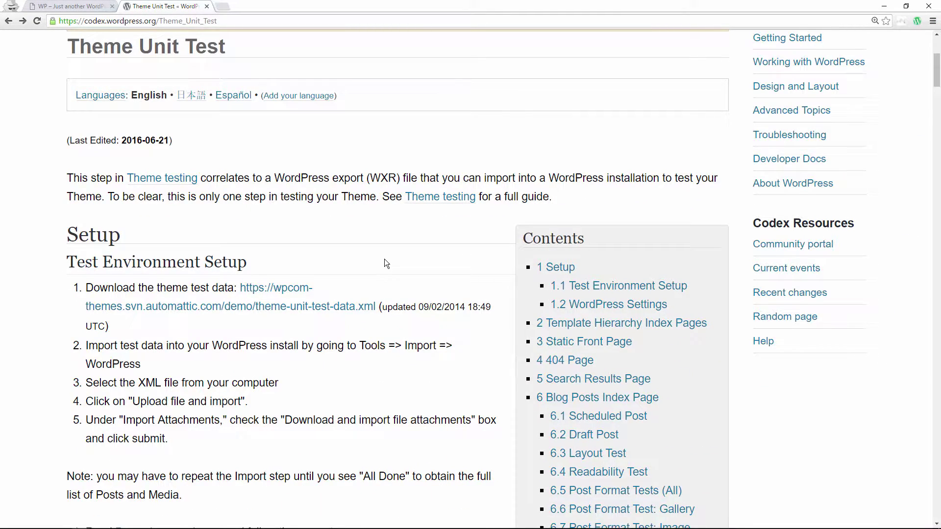
scroll(384, 258, "up", 5)
scroll(384, 259, "down", 5)
Step: Scroll through the Codex checklists to the Static Front Page and 404 Page sections
scroll(384, 264, "down", 7)
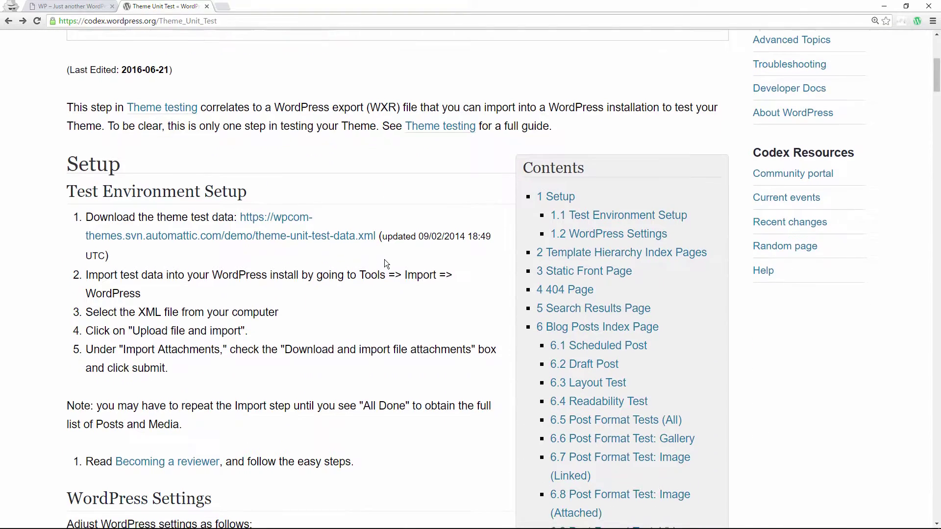
scroll(384, 263, "down", 12)
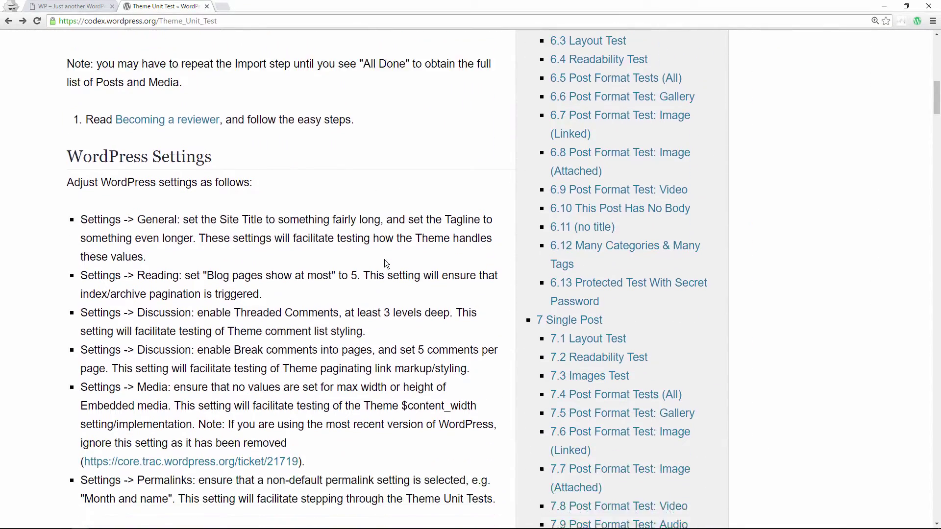
scroll(385, 263, "down", 5)
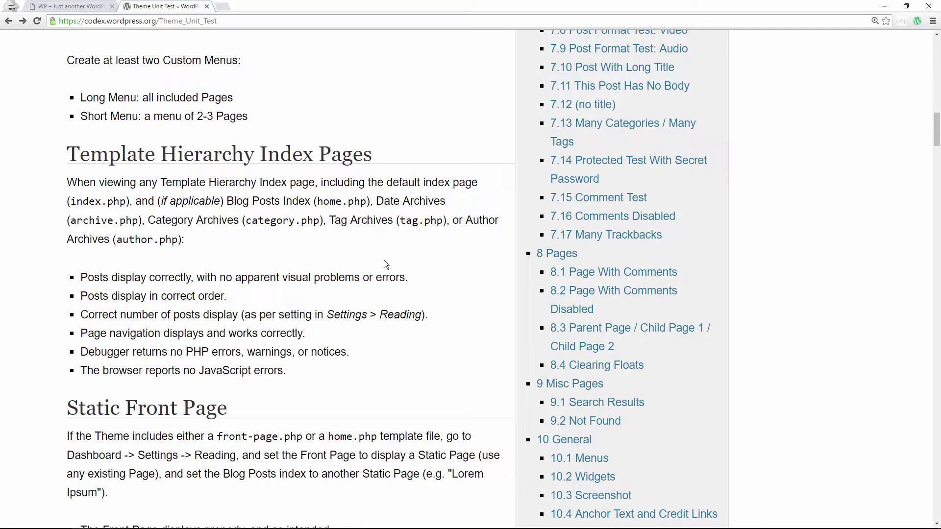
scroll(384, 263, "down", 13)
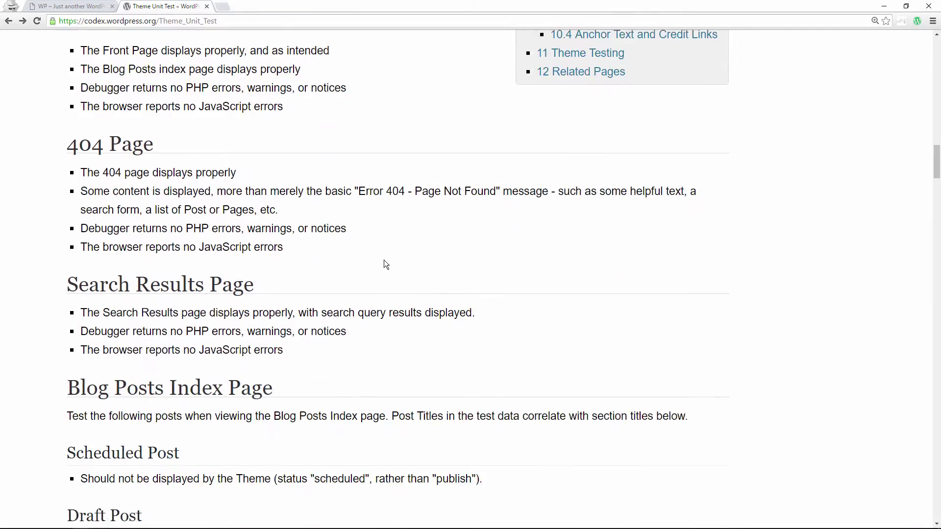
scroll(385, 264, "down", 7)
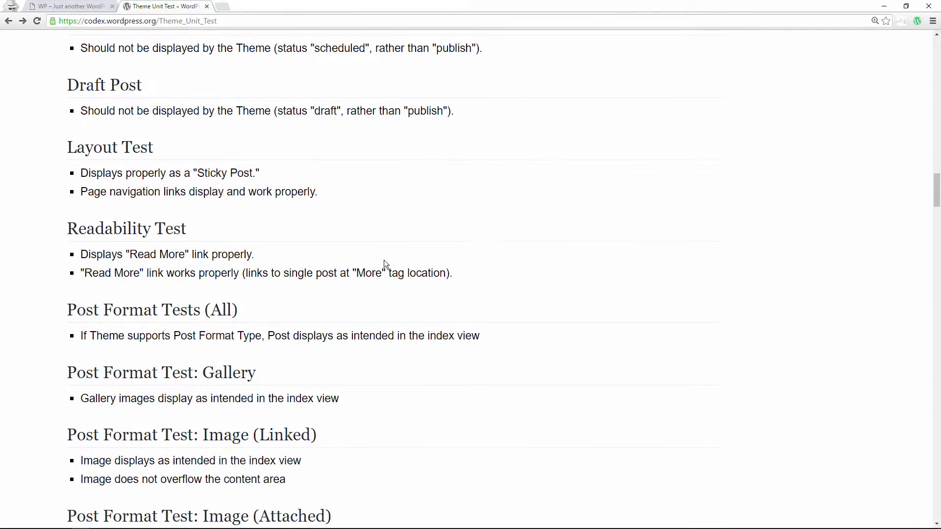
scroll(384, 263, "down", 8)
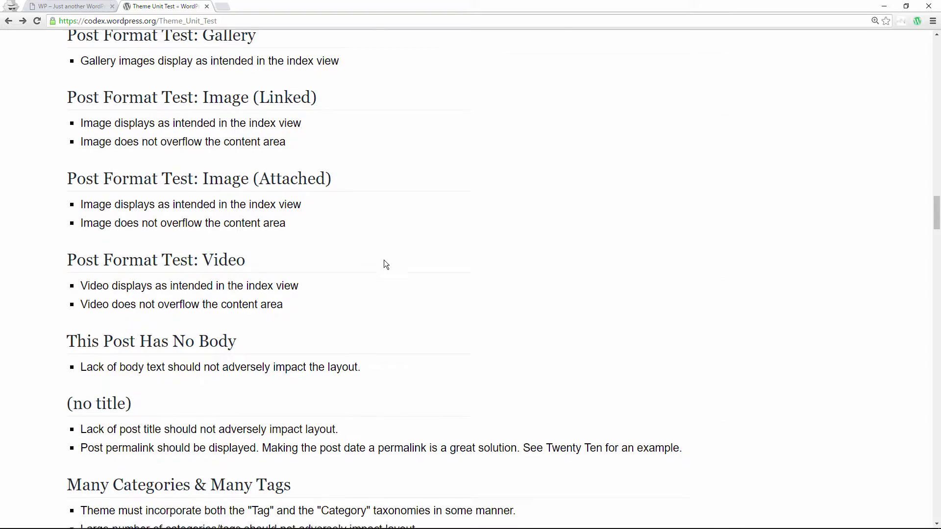
scroll(384, 264, "down", 4)
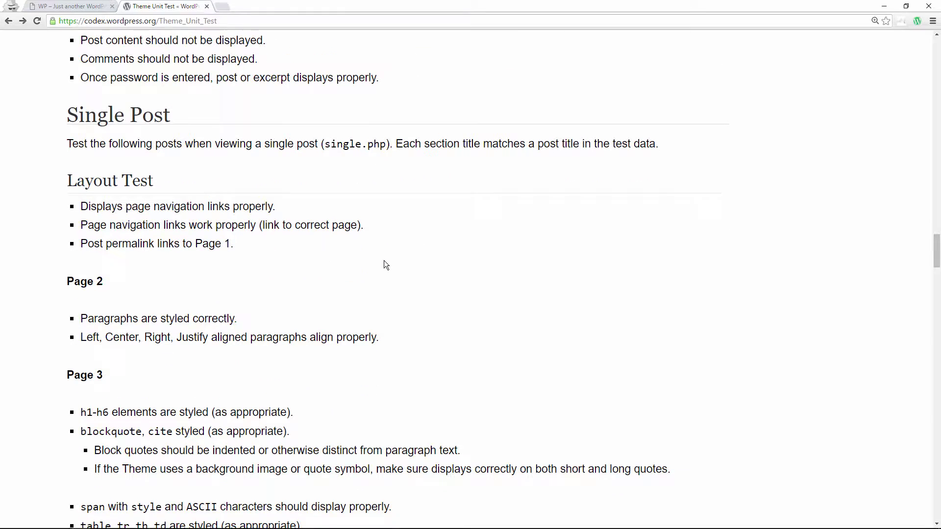
scroll(384, 265, "down", 5)
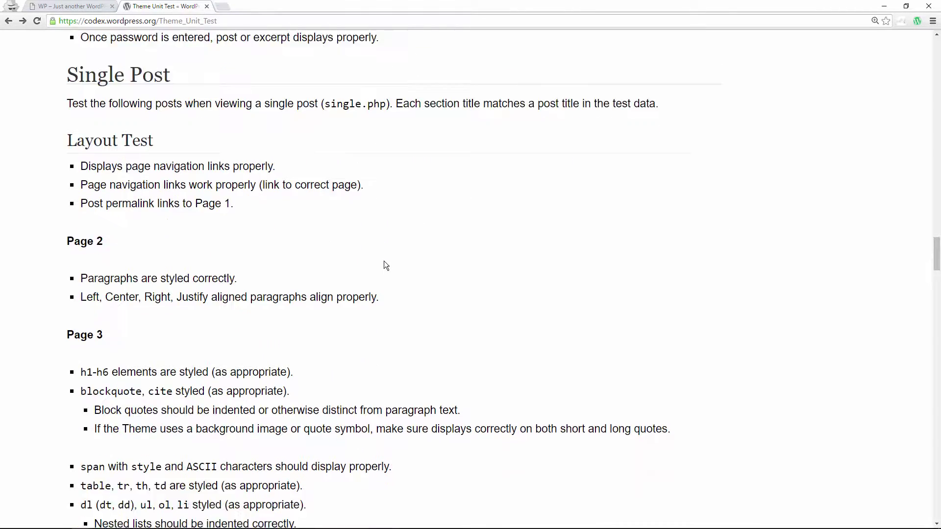
scroll(385, 262, "down", 8)
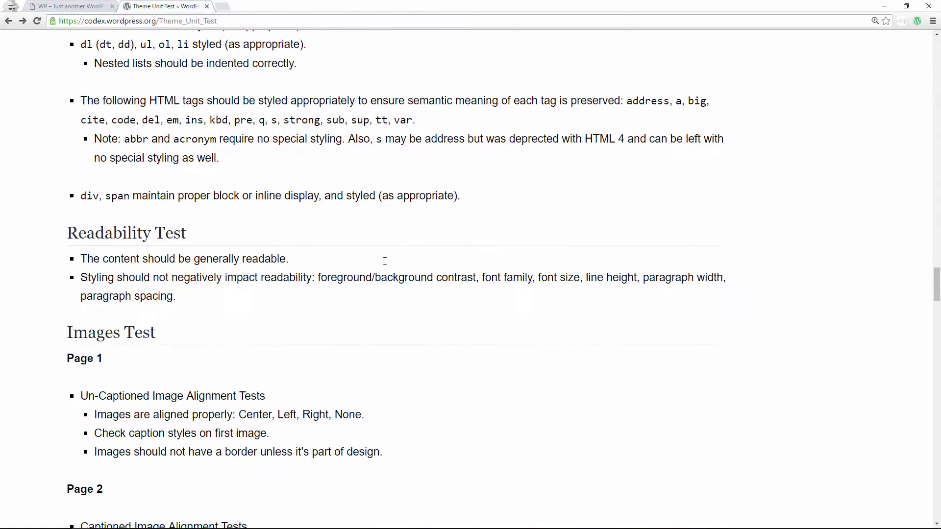
scroll(384, 261, "up", 20)
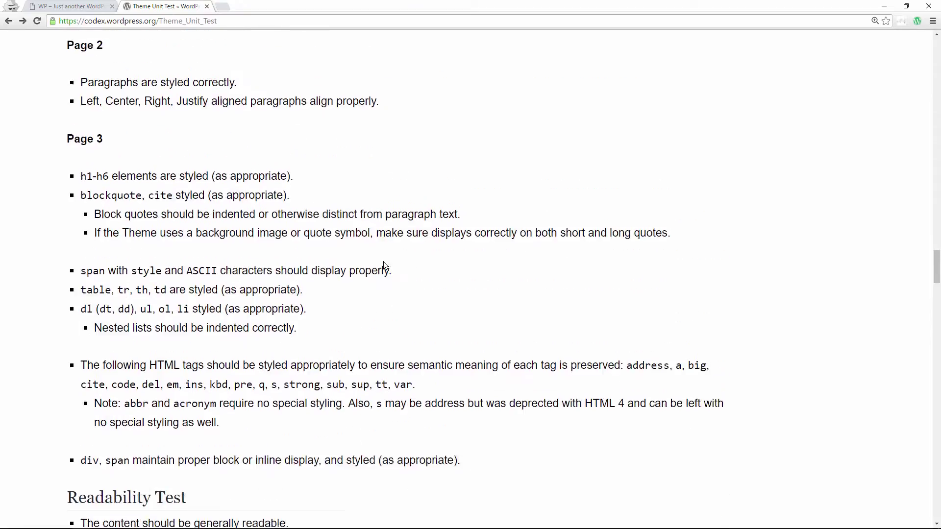
scroll(384, 262, "up", 20)
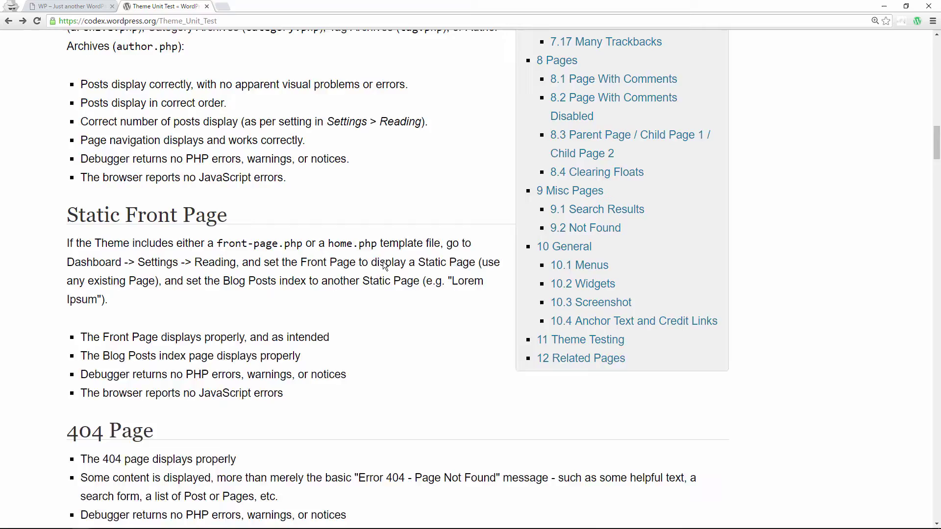
Step: Switch to the test site's tab and go to its admin Dashboard
scroll(384, 266, "up", 5)
left_click(70, 7)
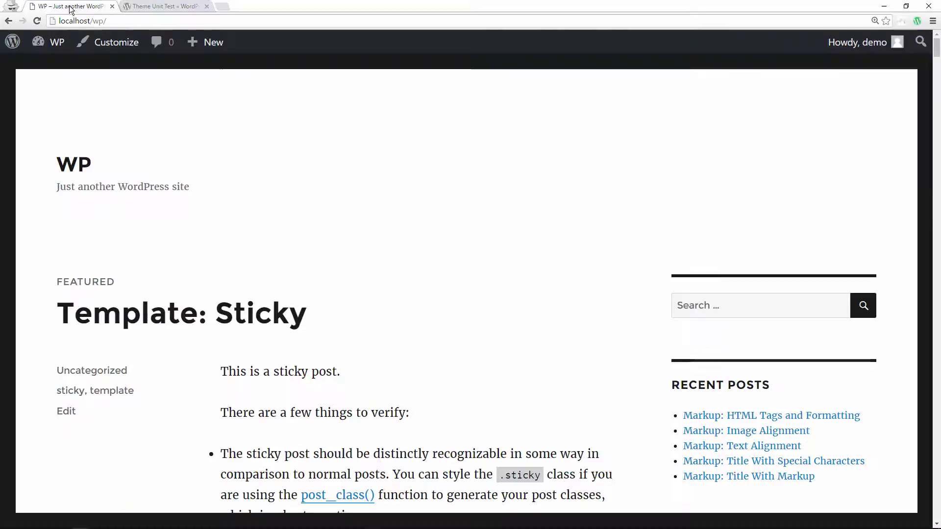
mouse_move(49, 42)
left_click(54, 69)
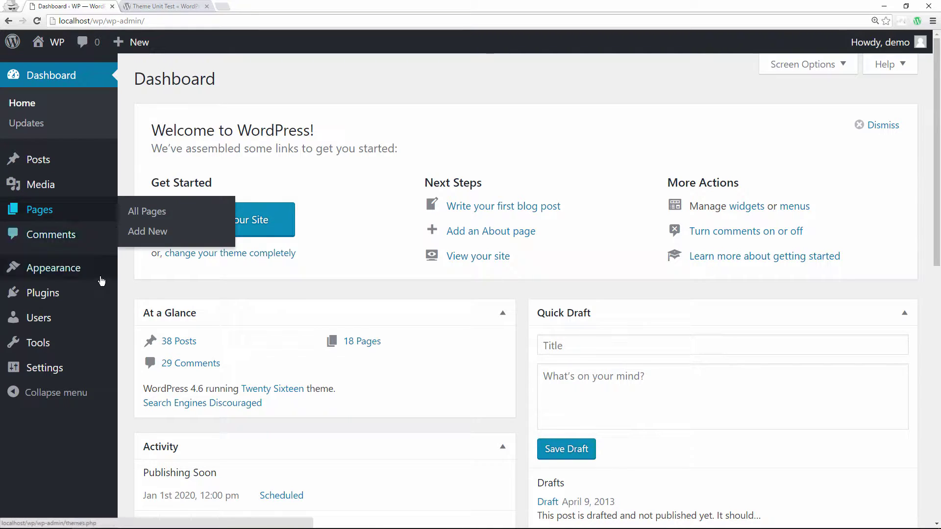
Step: Open the Tools > Import screen listing the importers, including the installed WordPress importer
mouse_move(63, 343)
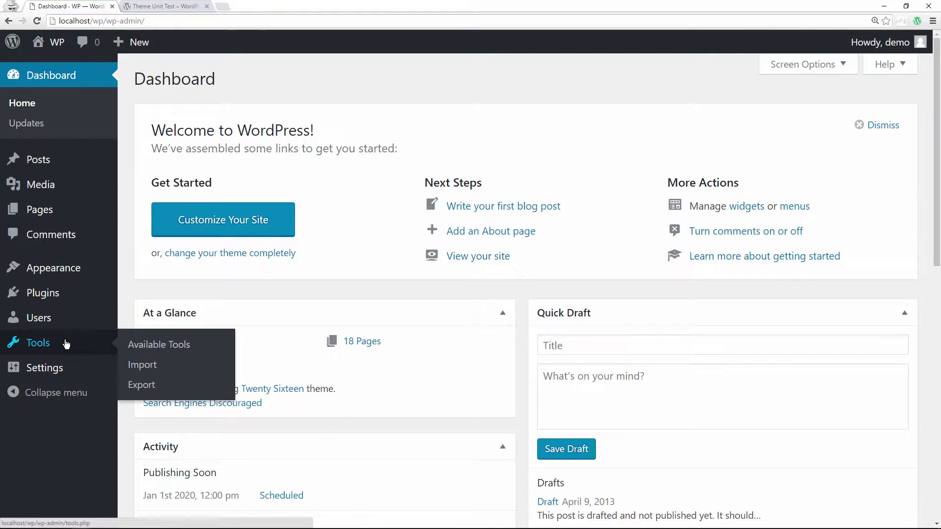
left_click(152, 368)
scroll(196, 431, "down", 5)
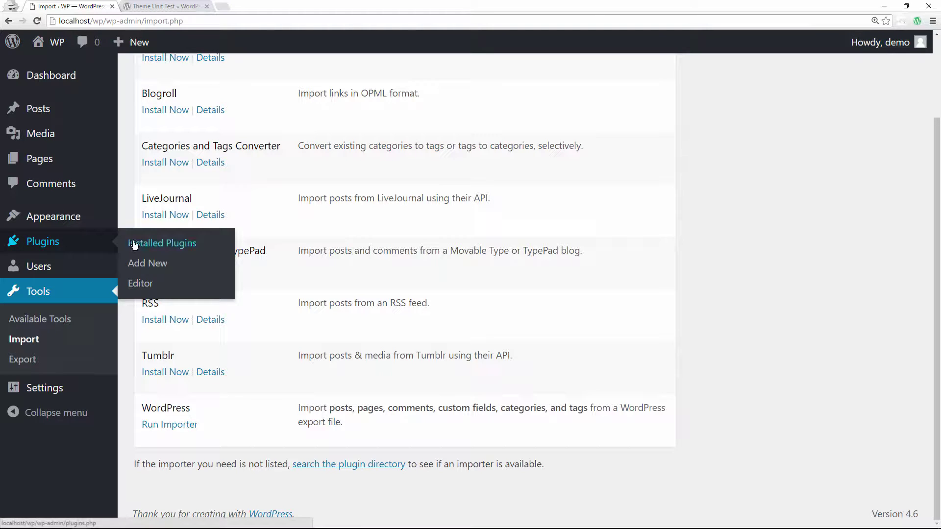
Step: Deactivate the WordPress Importer plugin in Installed Plugins and confirm its deletion
left_click(147, 243)
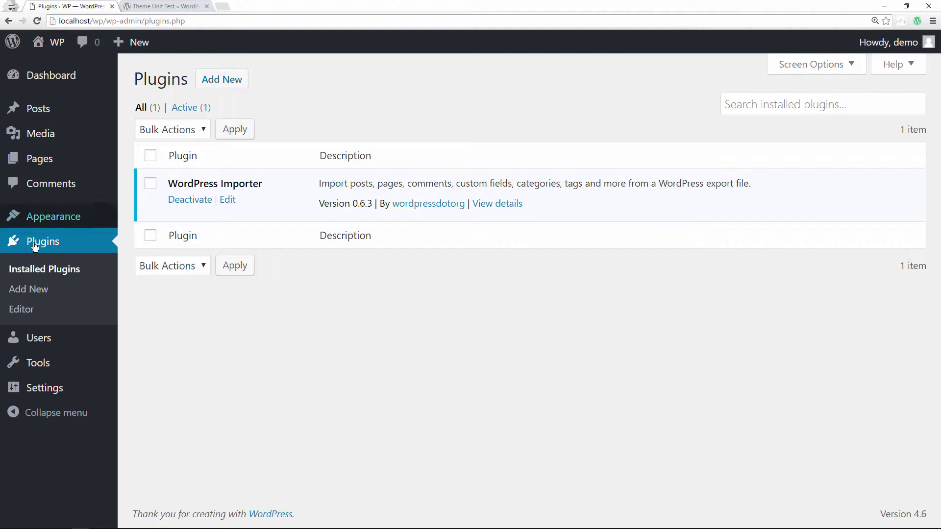
left_click(189, 200)
left_click(243, 243)
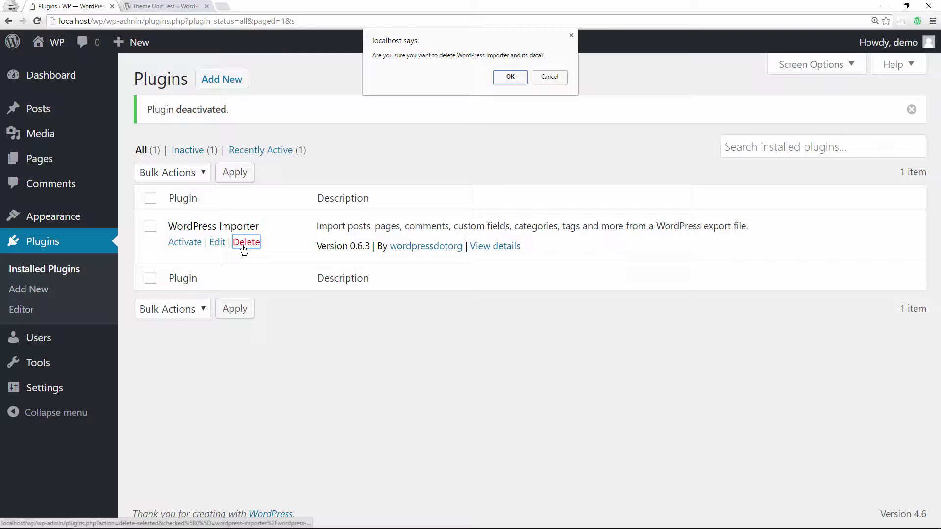
left_click(510, 78)
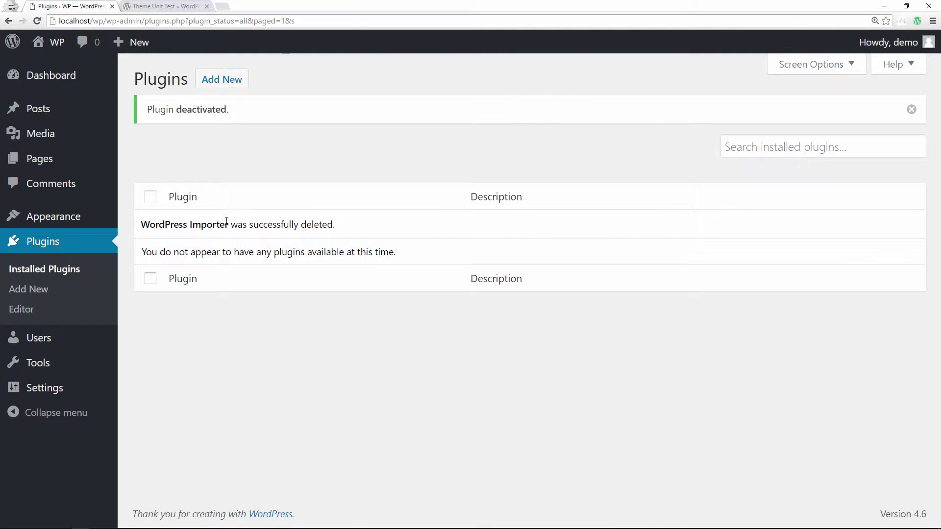
left_click(58, 68)
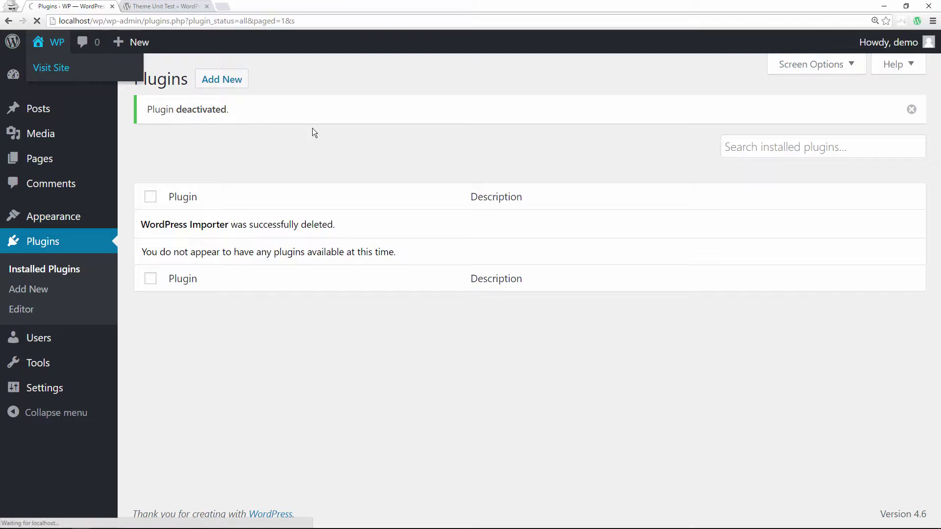
Step: Scroll the public front page to check the imported test posts still display properly
scroll(370, 128, "down", 5)
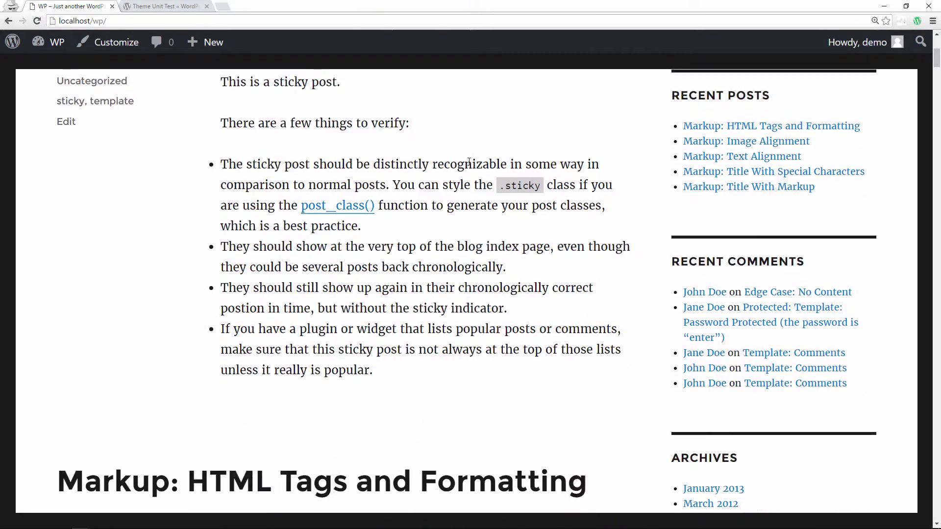
scroll(469, 161, "down", 14)
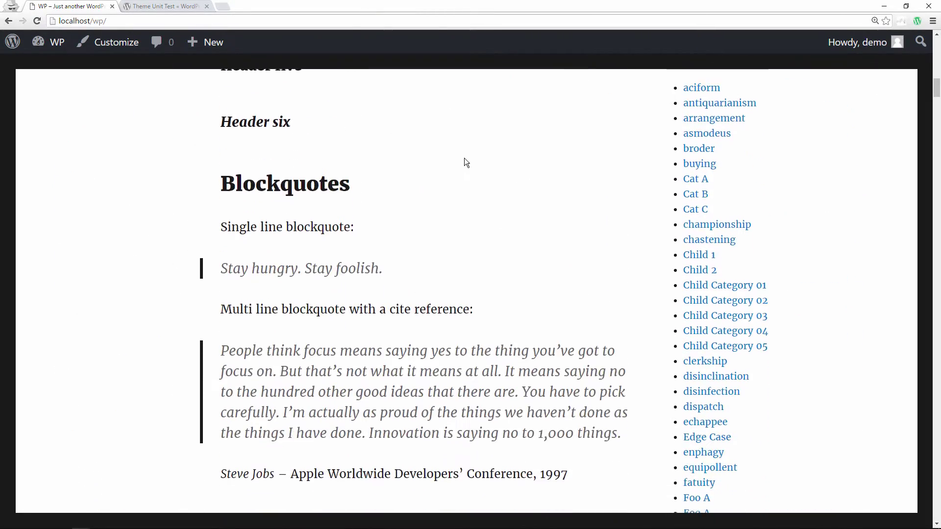
scroll(464, 162, "up", 18)
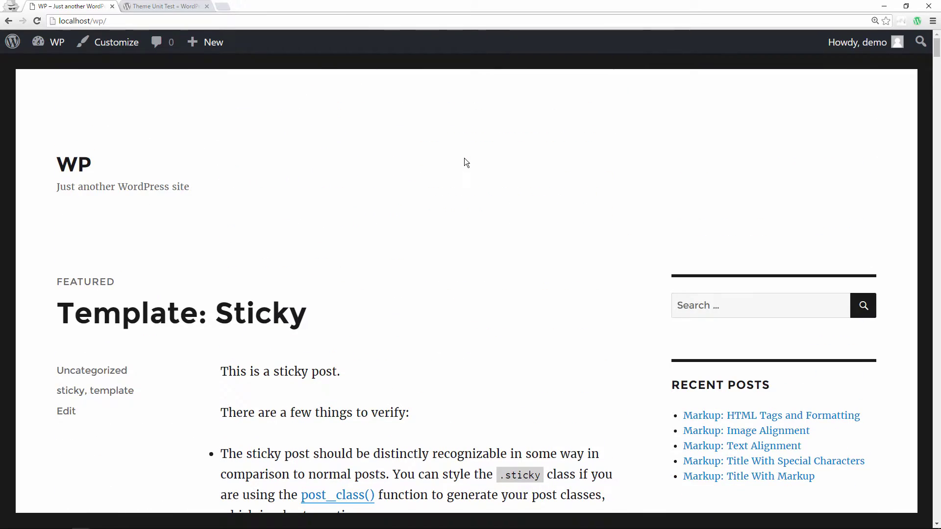
scroll(466, 157, "down", 4)
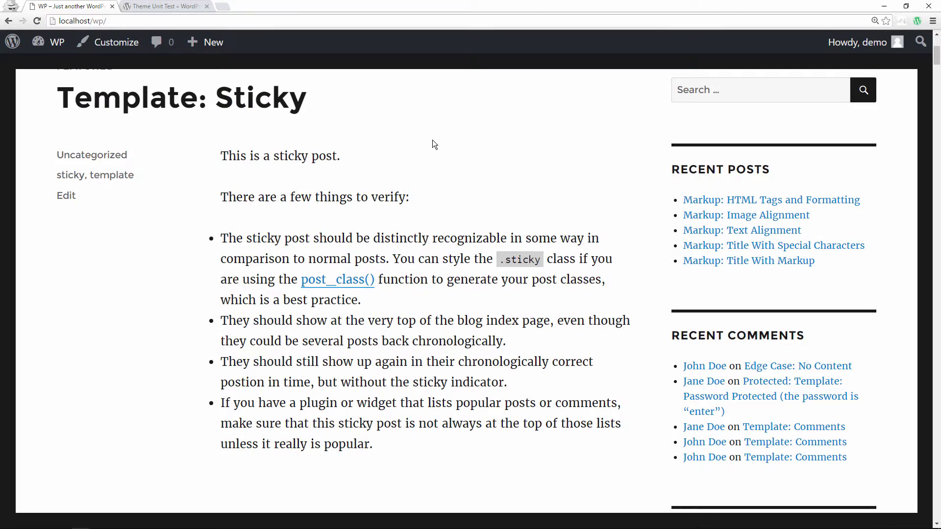
scroll(433, 144, "up", 4)
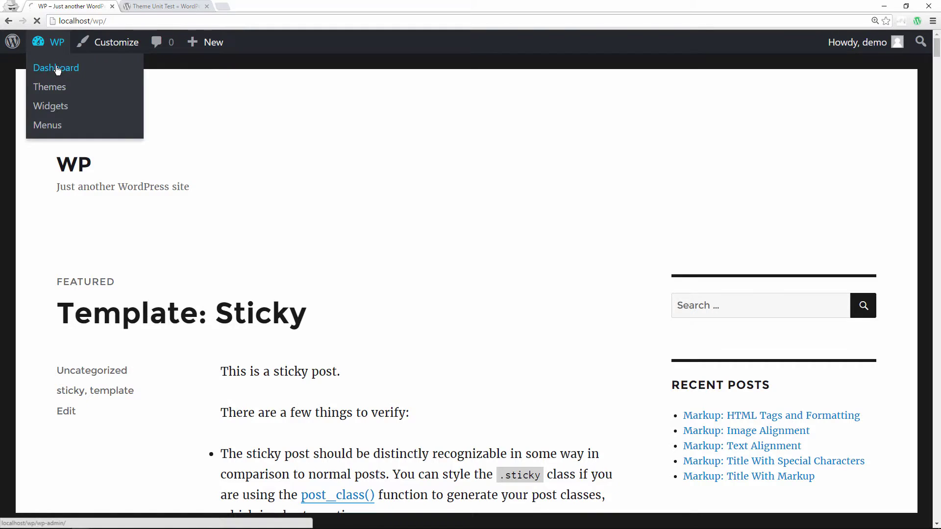
Step: Download an All content XML export file from Tools > Export and dismiss the download notice
left_click(30, 67)
mouse_move(92, 372)
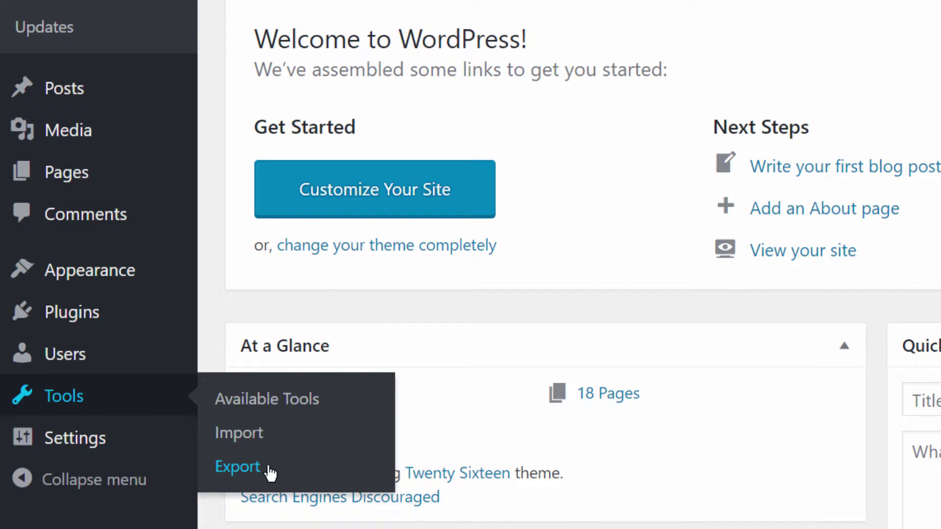
left_click(268, 469)
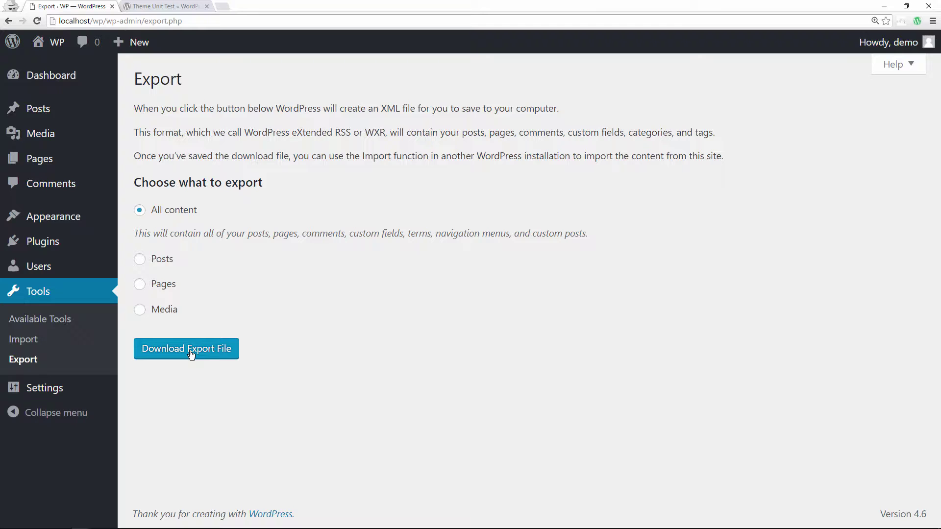
left_click(206, 355)
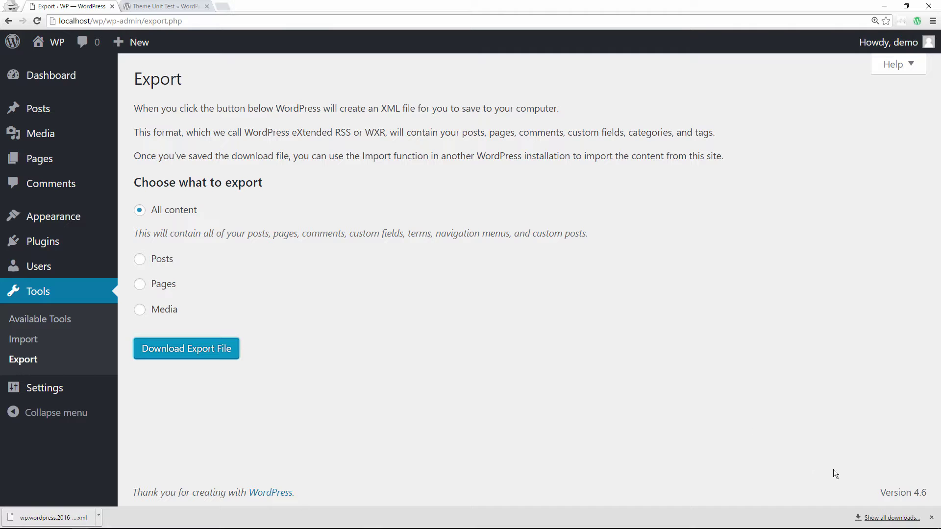
left_click(930, 518)
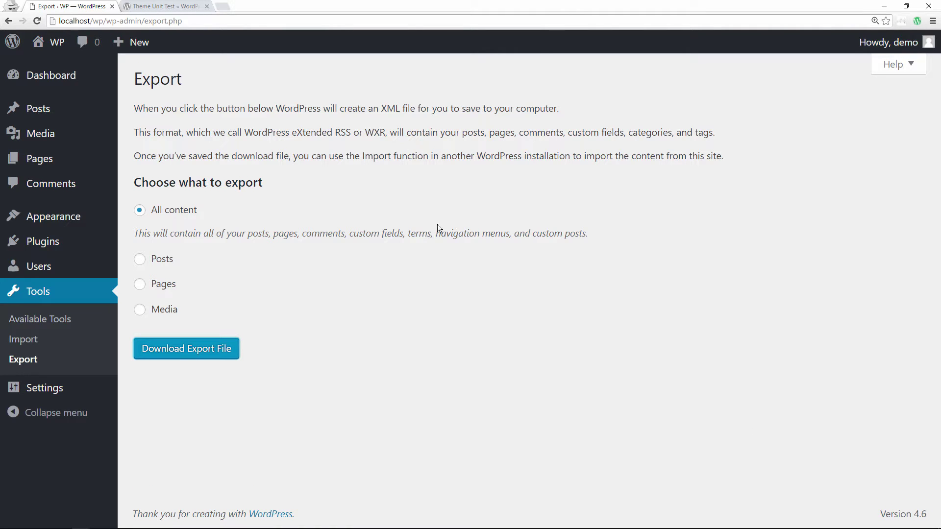
Step: Switch to the Theme Unit Test Codex tab and scroll it back to the top
left_click(154, 6)
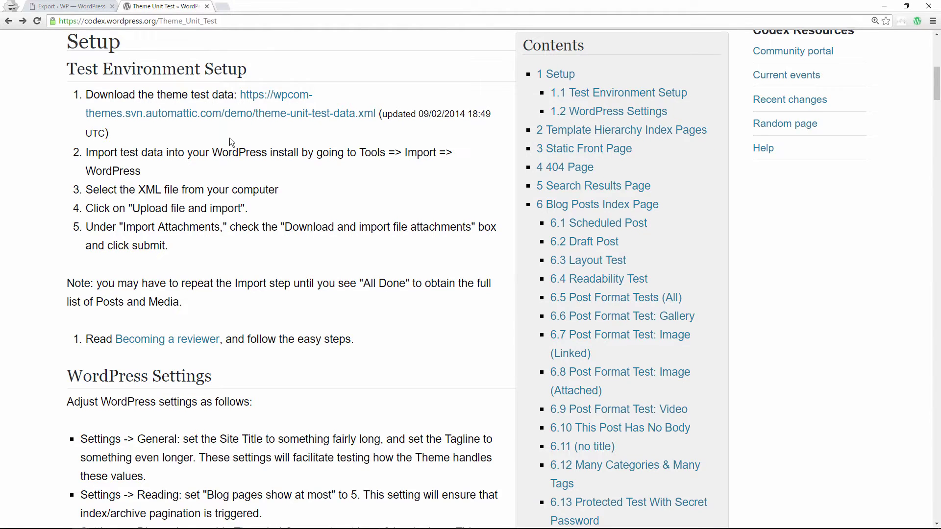
scroll(232, 145, "up", 9)
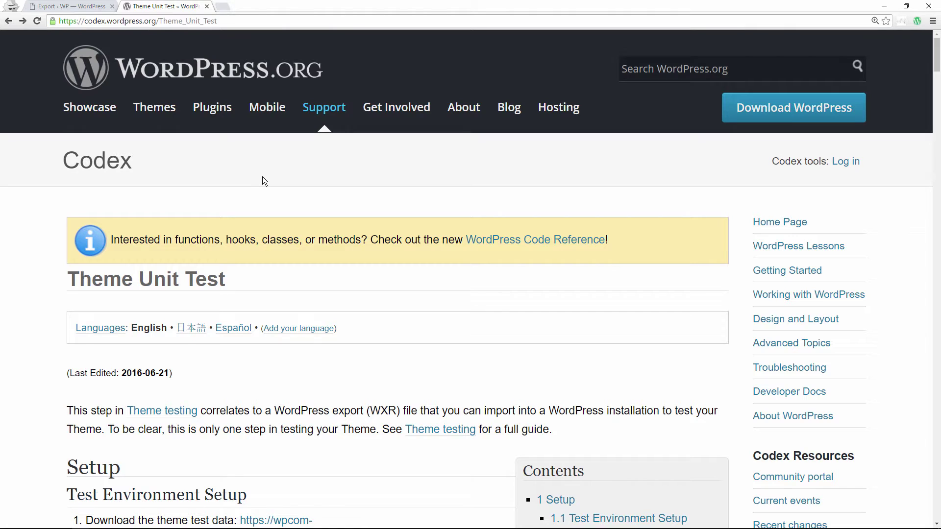